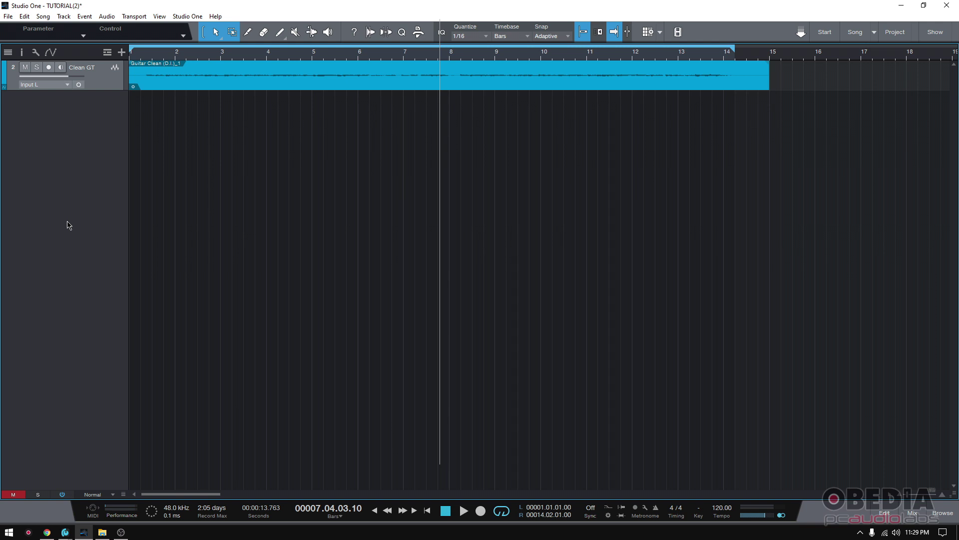
# Step: Audition the dry Clean GT guitar, with the playhead returned to bar 1 beat 2
pyautogui.click(190, 59)
pyautogui.click(170, 59)
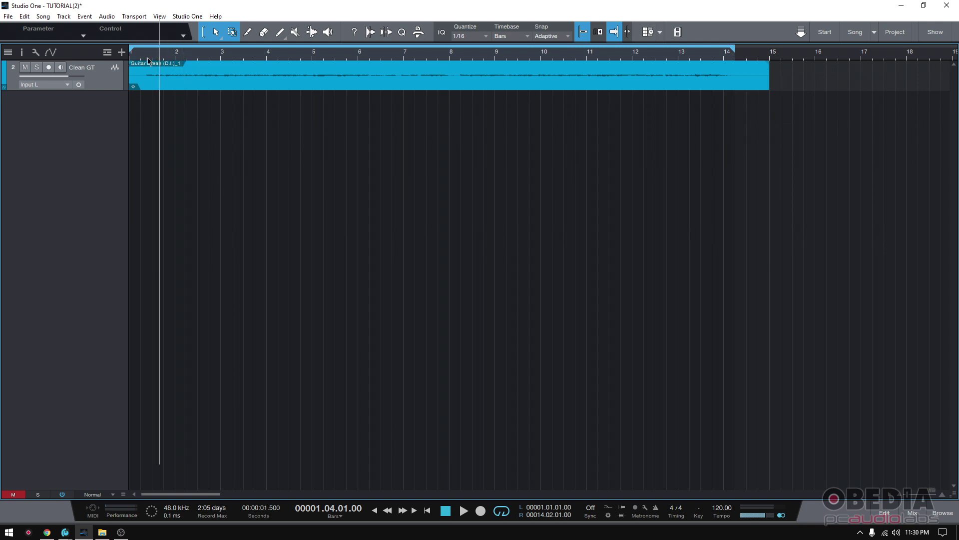
pyautogui.click(148, 59)
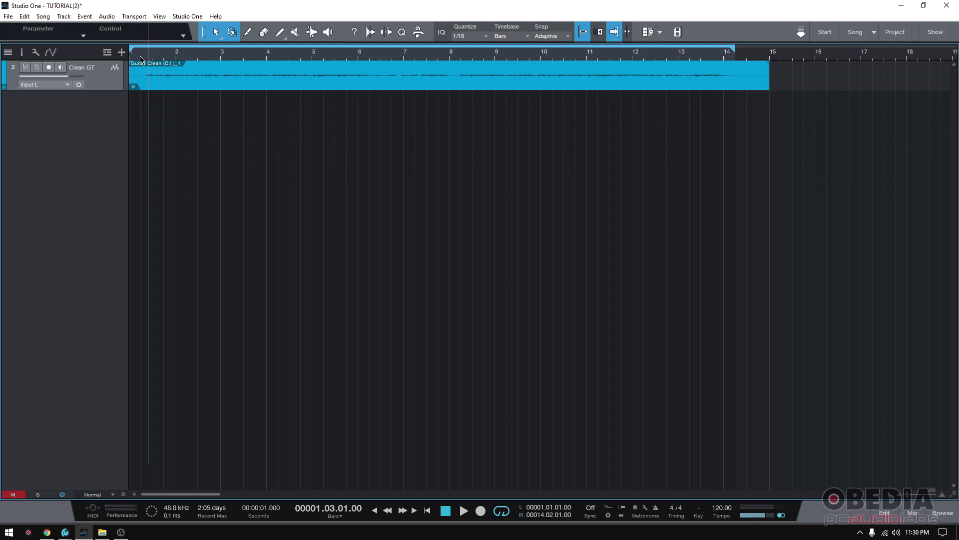
pyautogui.click(140, 59)
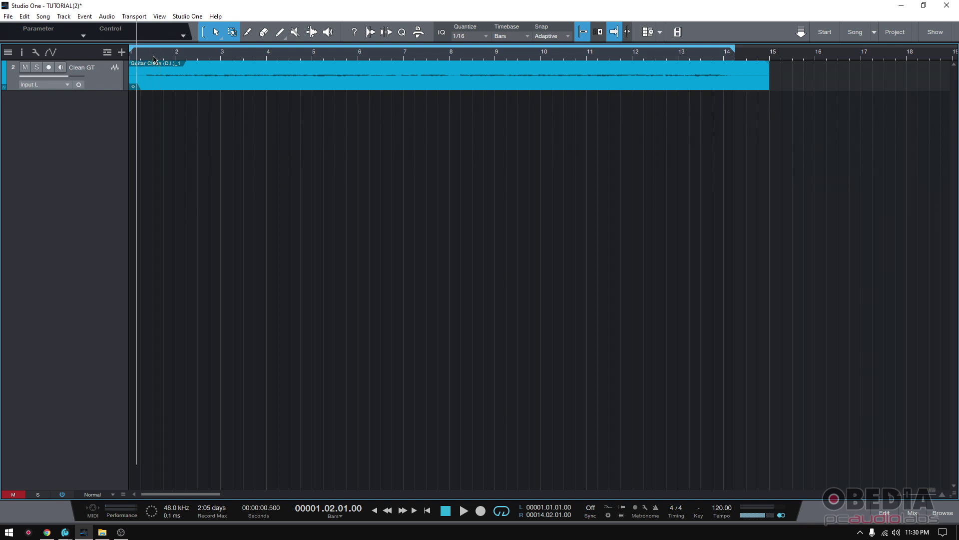
pyautogui.click(154, 59)
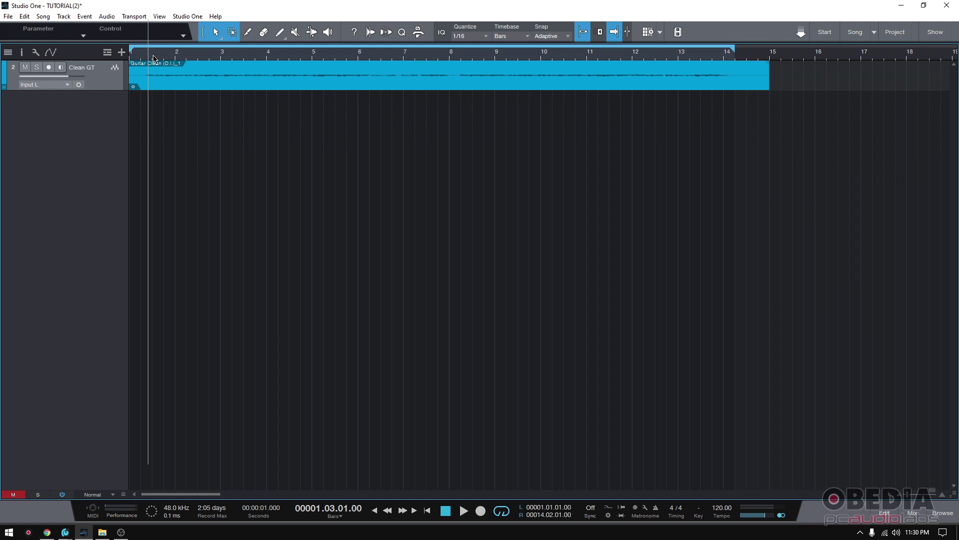
pyautogui.press('space')
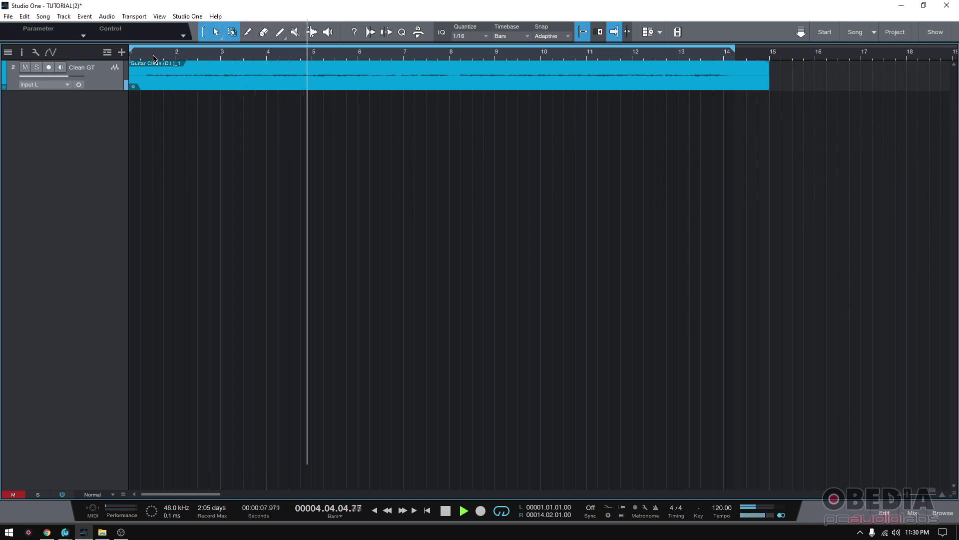
pyautogui.press('space')
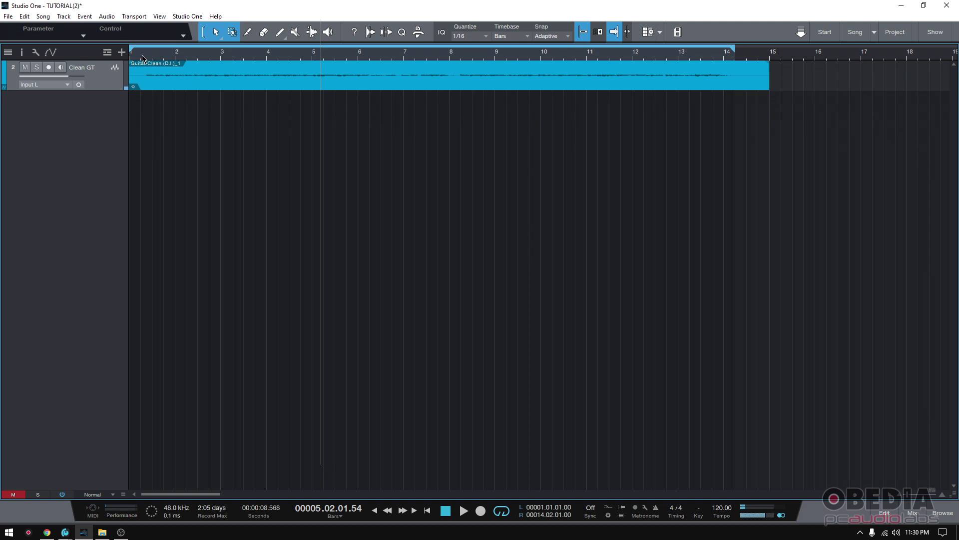
pyautogui.click(142, 58)
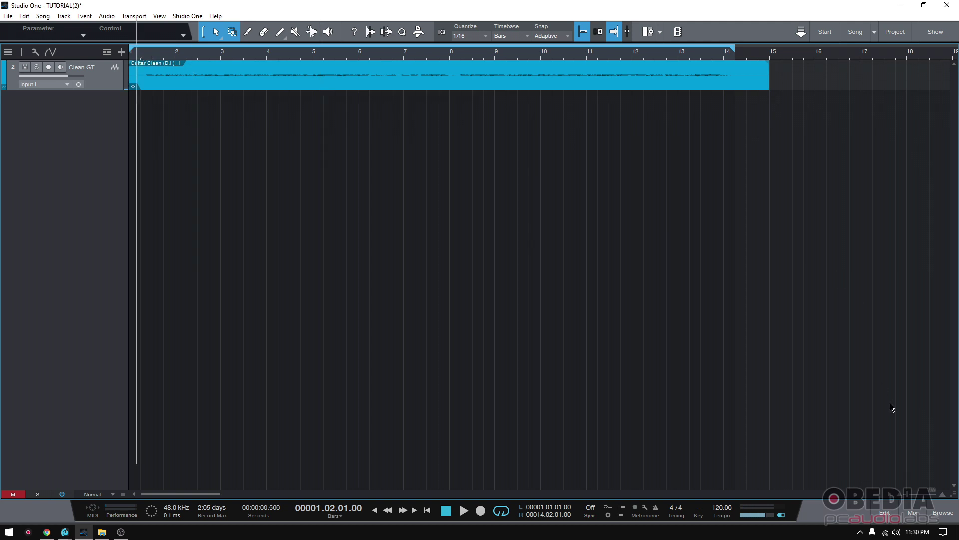
# Step: Insert Ampire from the PreSonus effects onto the Clean GT track and play it back
pyautogui.click(937, 514)
pyautogui.click(785, 130)
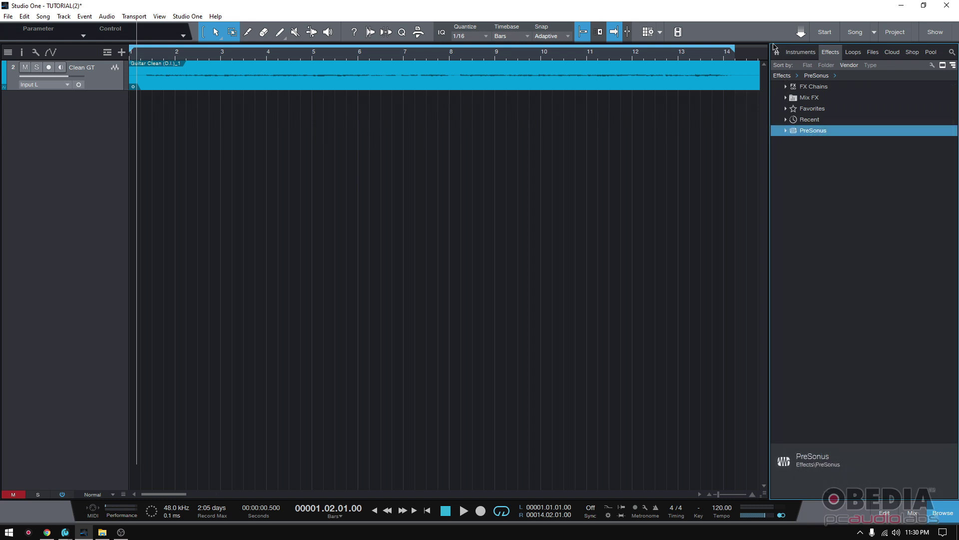
pyautogui.click(777, 52)
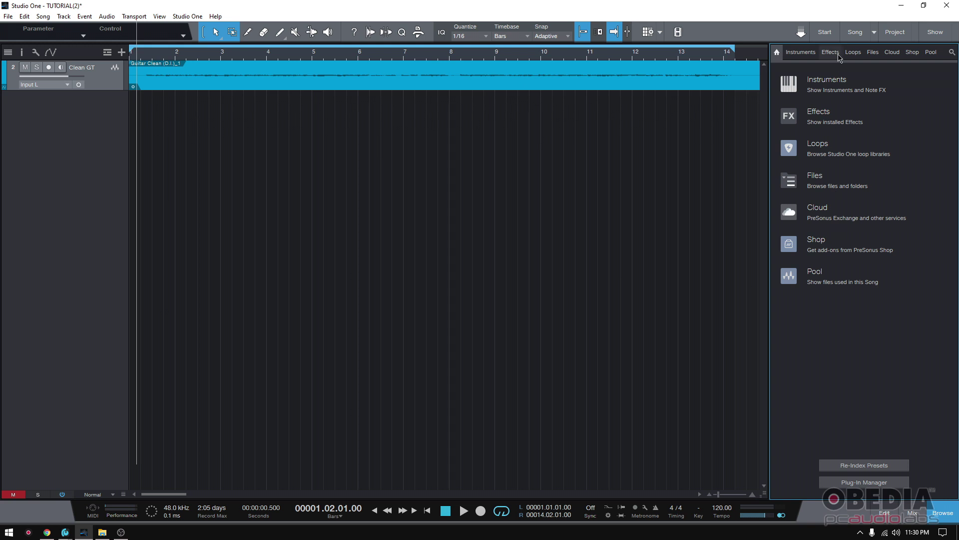
pyautogui.click(827, 50)
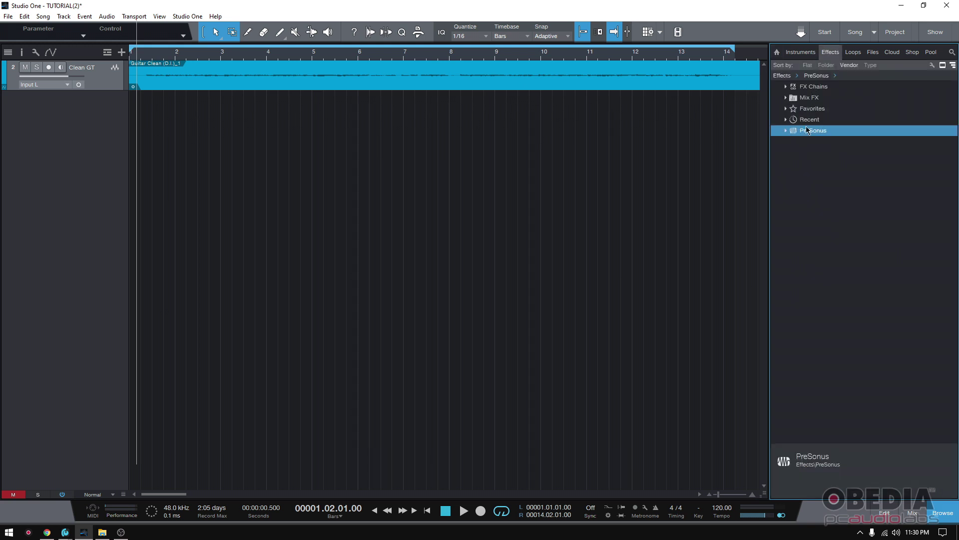
pyautogui.click(786, 131)
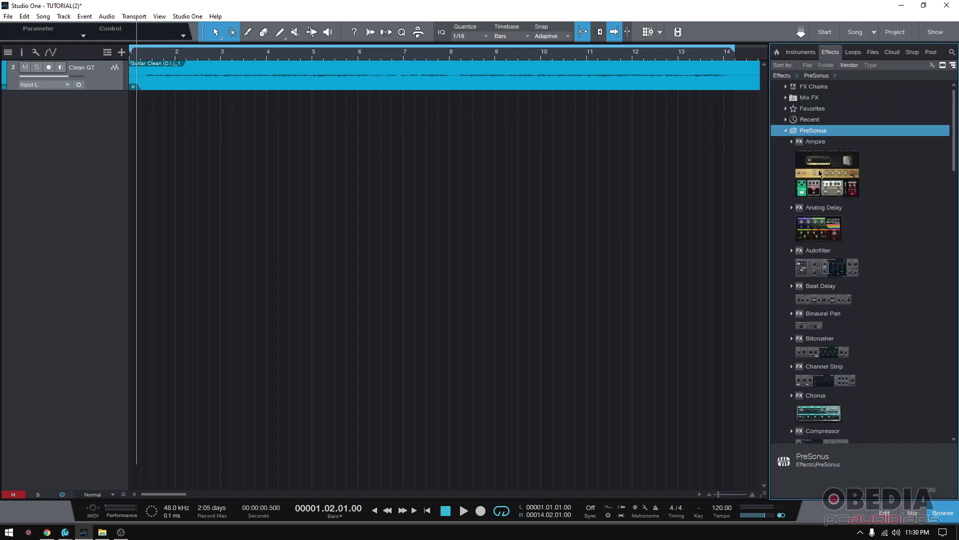
pyautogui.moveTo(820, 173); pyautogui.dragTo(482, 53)
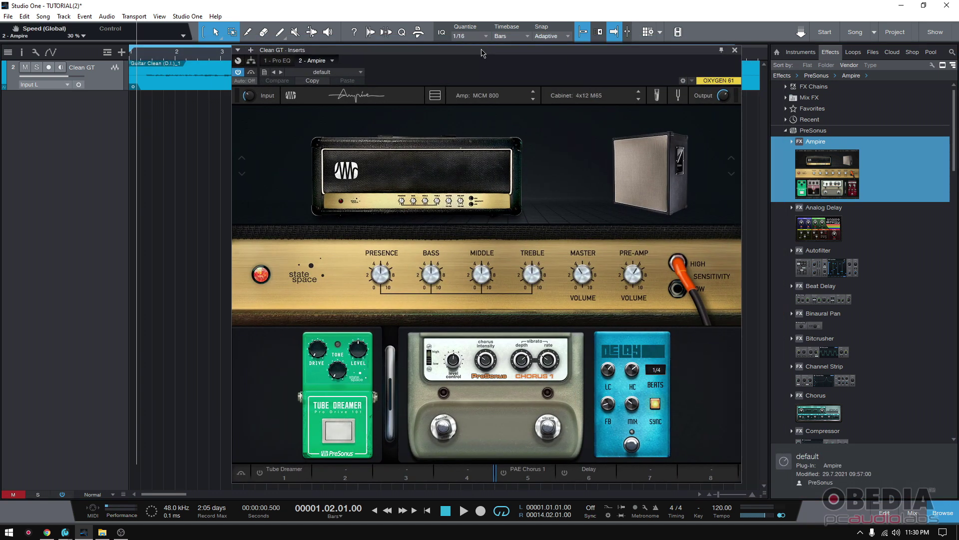
pyautogui.press('space')
pyautogui.press('space')
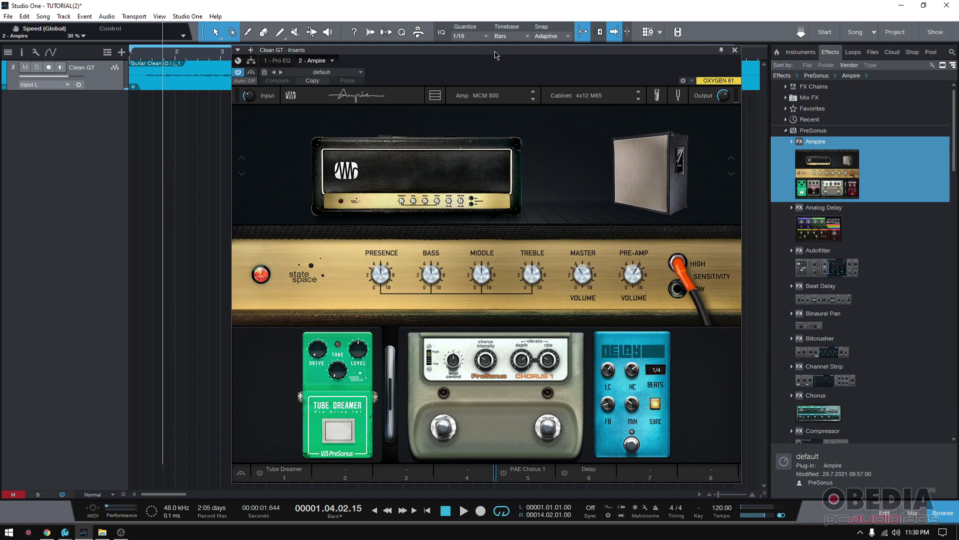
# Step: Remove the Tube Dreamer, PAE Chorus and Delay stomp pedals from Ampire
pyautogui.click(342, 403)
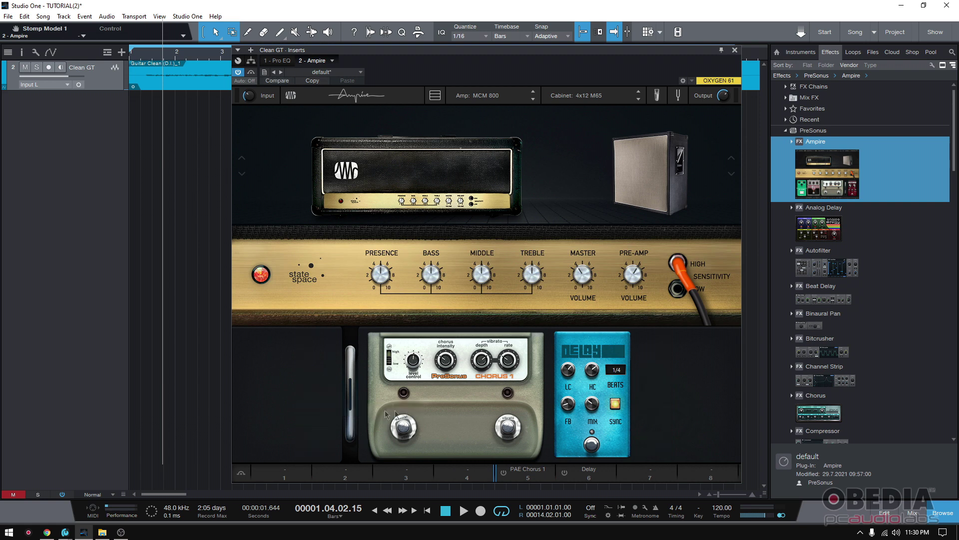
pyautogui.click(385, 411)
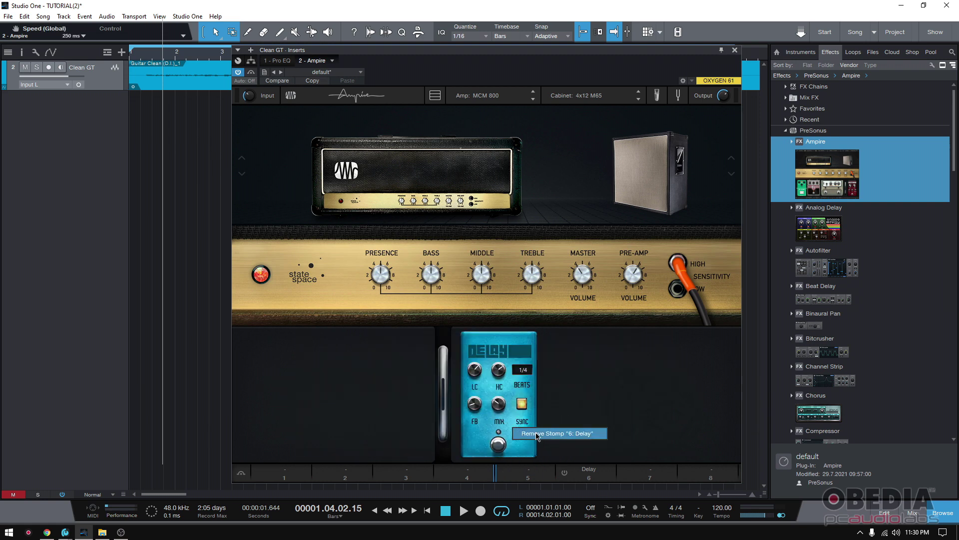
pyautogui.click(512, 425)
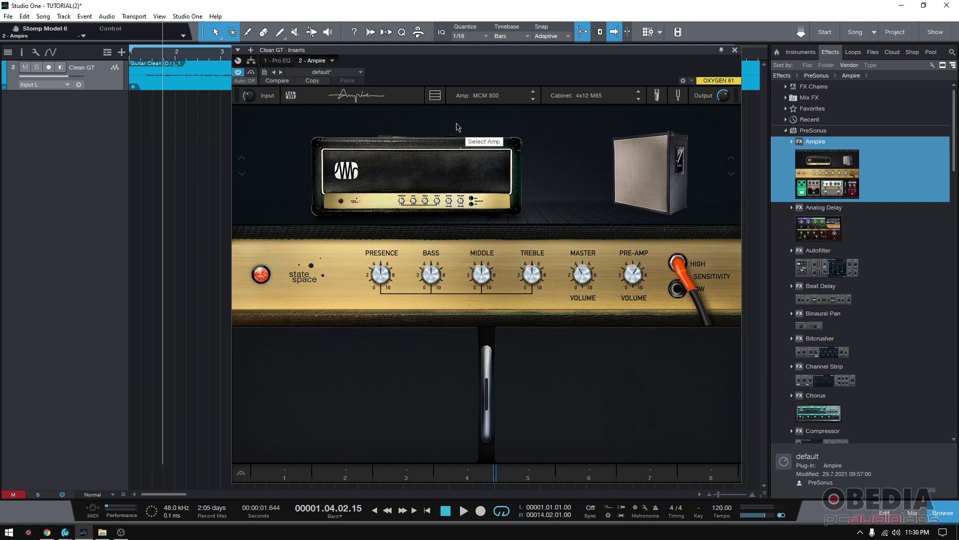
# Step: Switch Ampire's amp model to the Blackface Twin
pyautogui.click(463, 99)
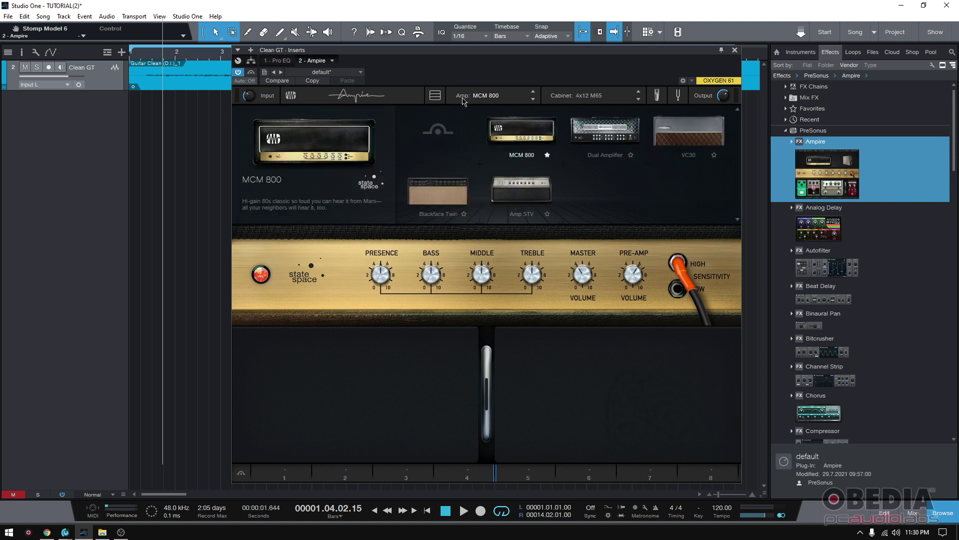
pyautogui.moveTo(510, 197)
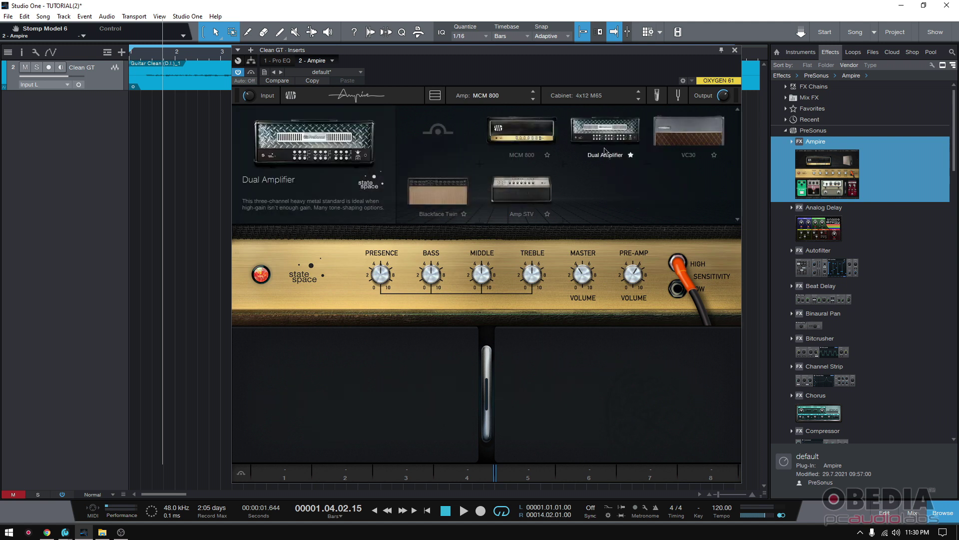
pyautogui.click(433, 196)
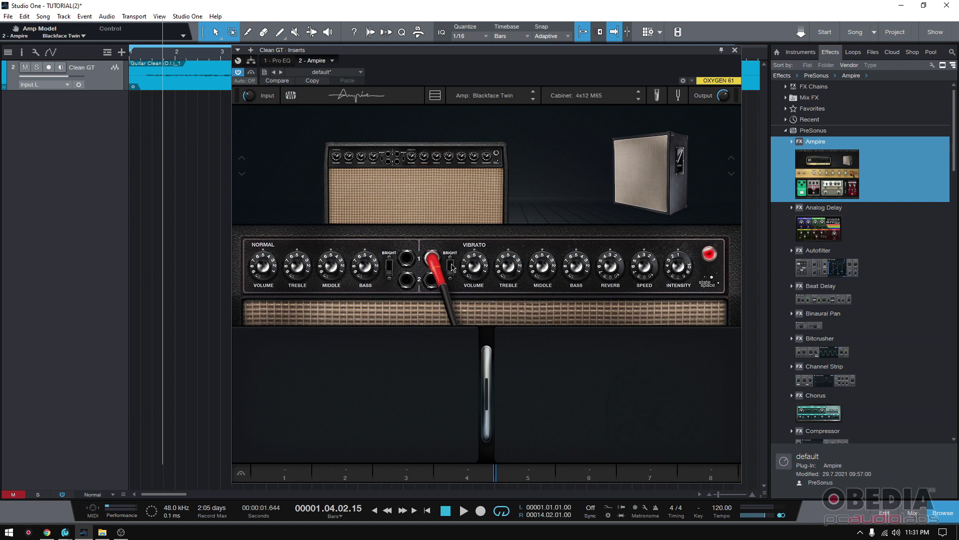
pyautogui.moveTo(450, 265)
# Step: Adjust Vibrato Speed, raise Volume above 5 and Treble to 6.85, leaving Bright off
pyautogui.moveTo(607, 268)
pyautogui.moveTo(644, 266); pyautogui.dragTo(659, 356)
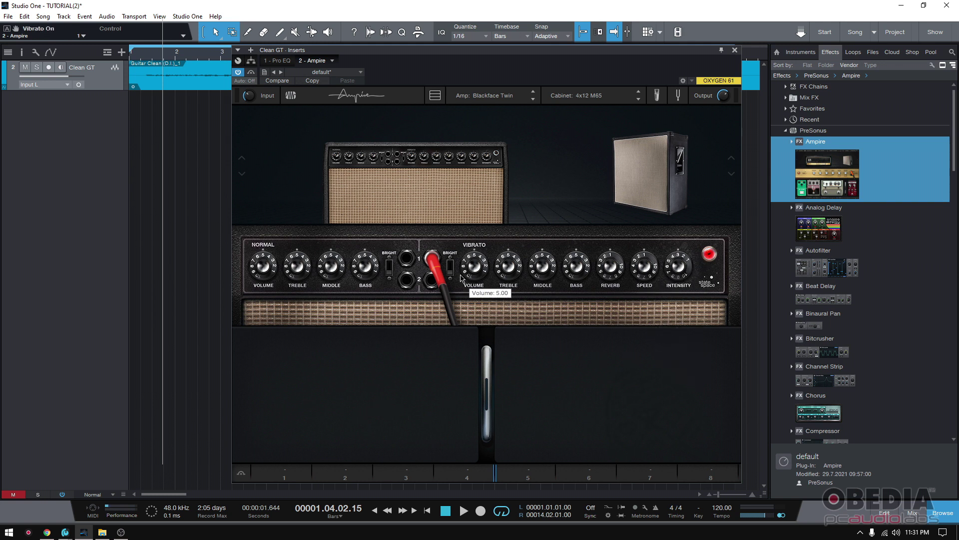
pyautogui.press('space')
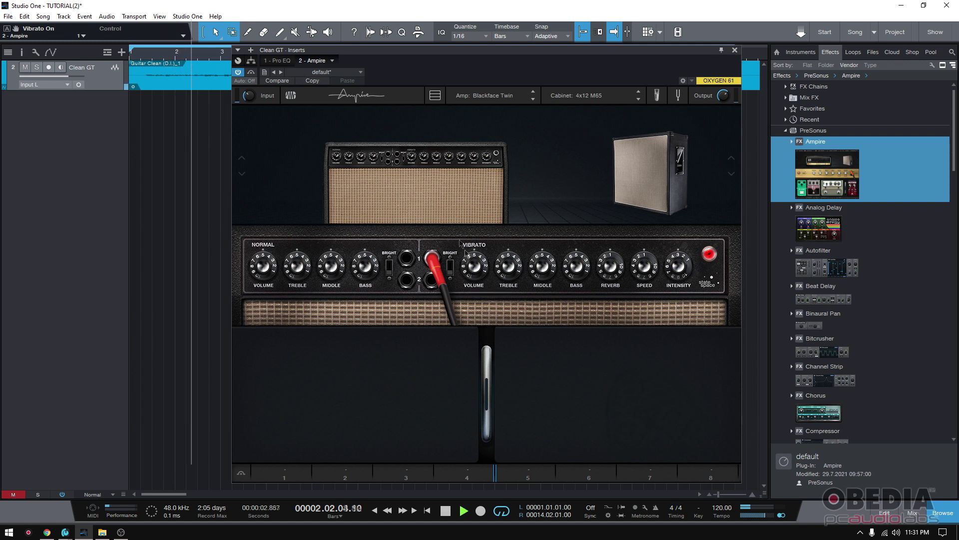
pyautogui.moveTo(461, 277); pyautogui.dragTo(473, 253)
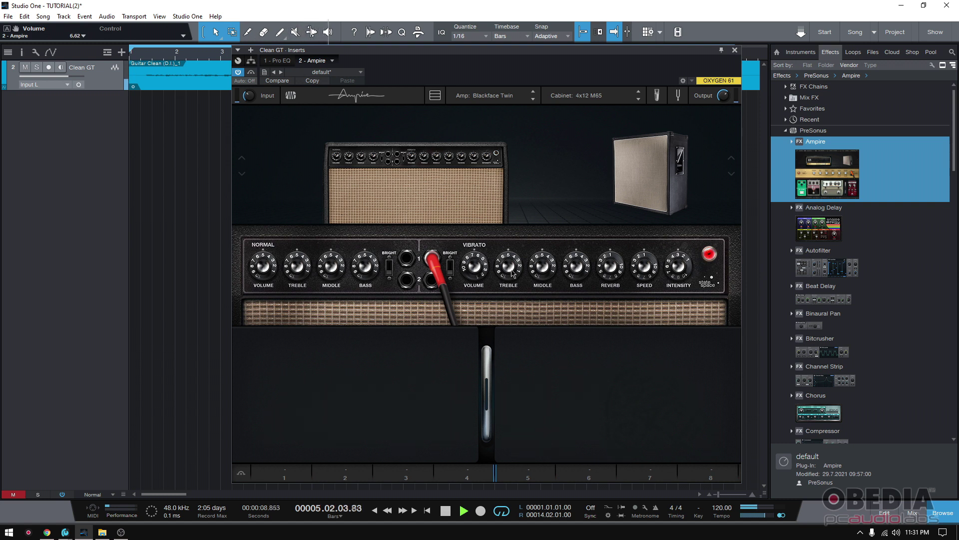
pyautogui.moveTo(509, 273); pyautogui.dragTo(533, 227)
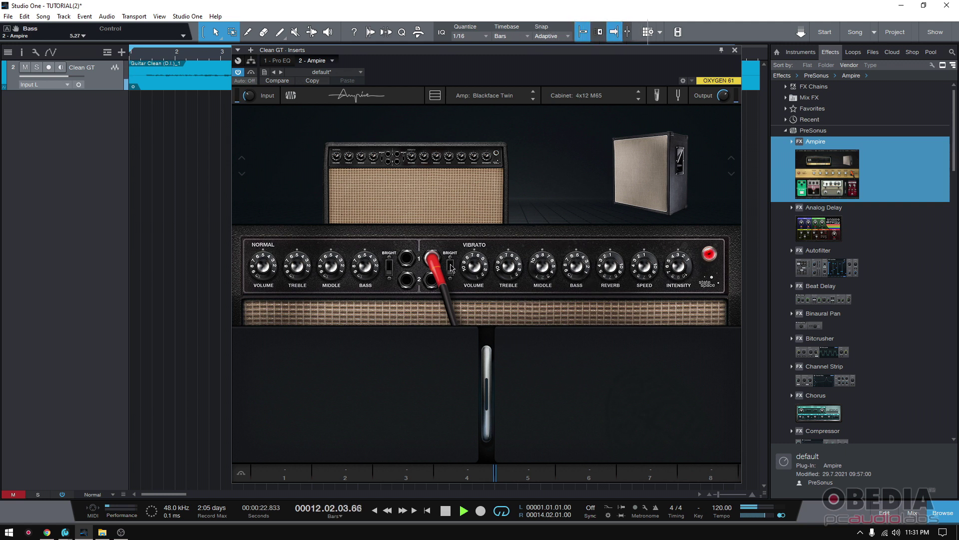
pyautogui.click(451, 265)
pyautogui.click(451, 267)
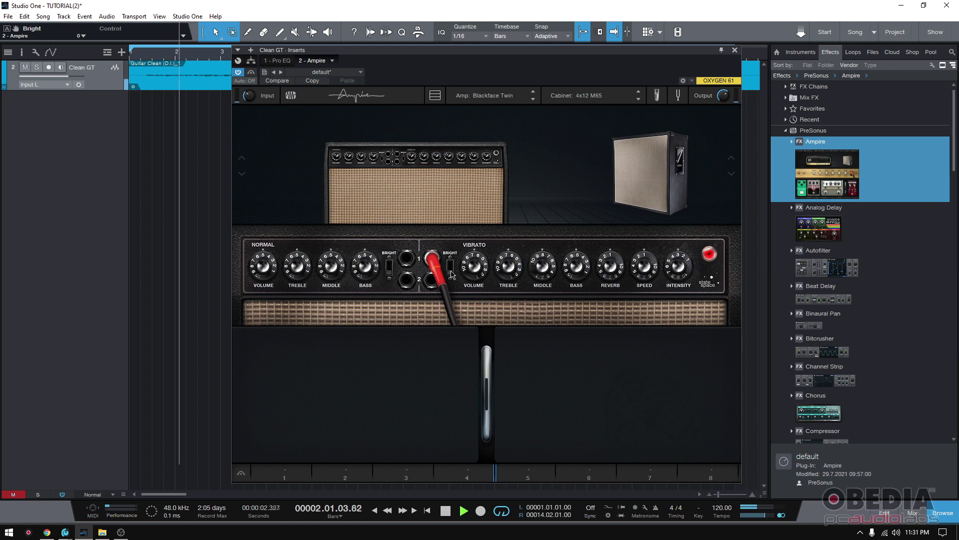
# Step: Raise Reverb to 3.78 and Speed to 3.79, then settle Vibrato Intensity at 2.05
pyautogui.moveTo(609, 265)
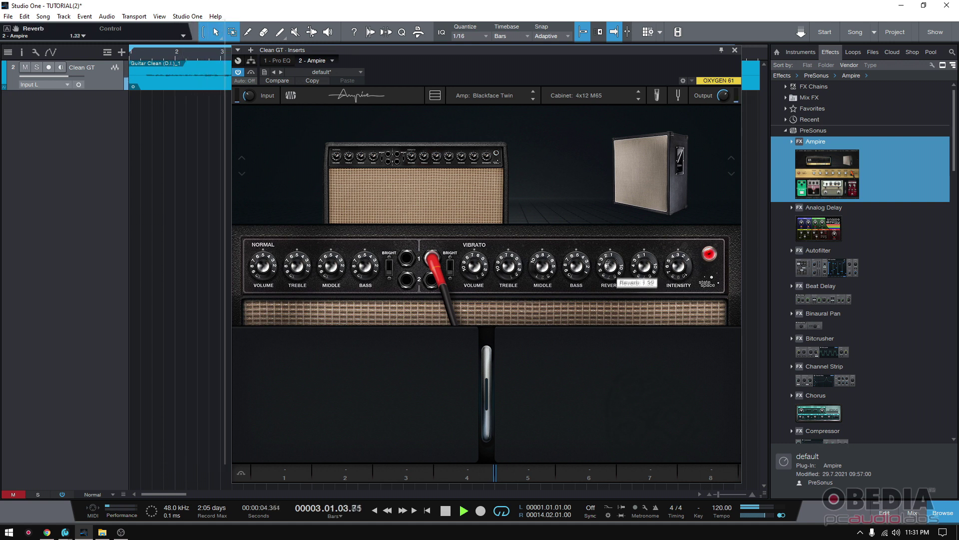
pyautogui.moveTo(609, 265)
pyautogui.mouseDown()
pyautogui.moveTo(603, 233)
pyautogui.moveTo(603, 248)
pyautogui.mouseUp()
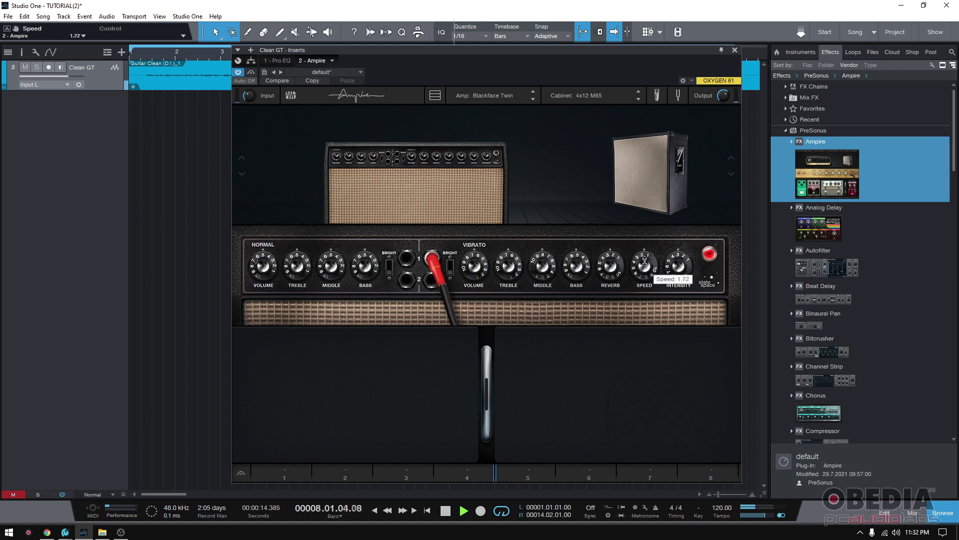
pyautogui.moveTo(644, 261)
pyautogui.mouseDown()
pyautogui.moveTo(648, 215)
pyautogui.moveTo(648, 243)
pyautogui.mouseUp()
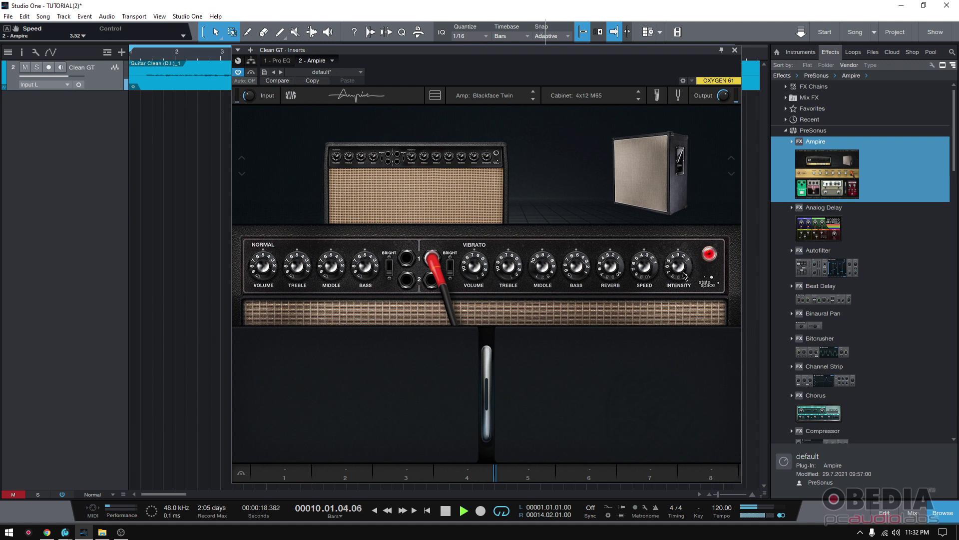
pyautogui.moveTo(683, 269); pyautogui.dragTo(650, 294)
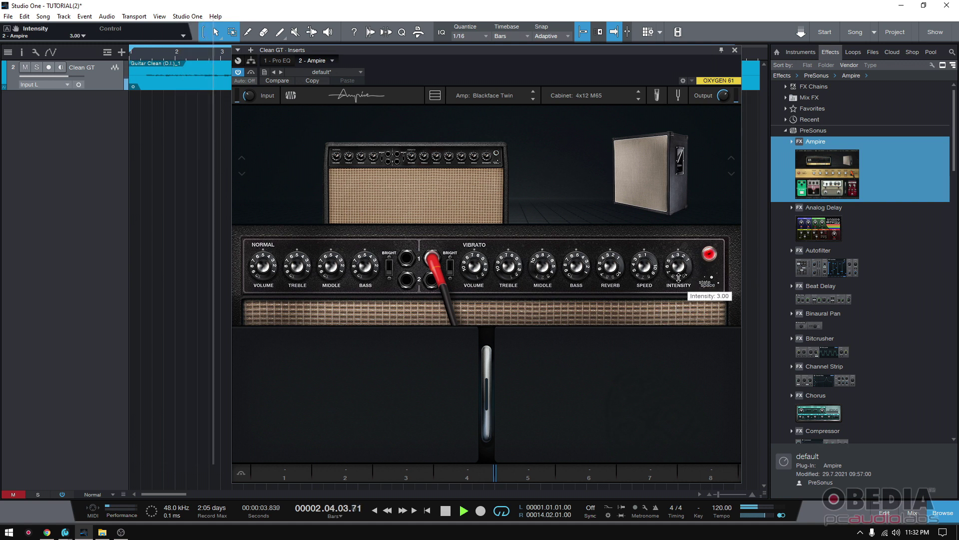
pyautogui.moveTo(678, 278); pyautogui.dragTo(681, 292)
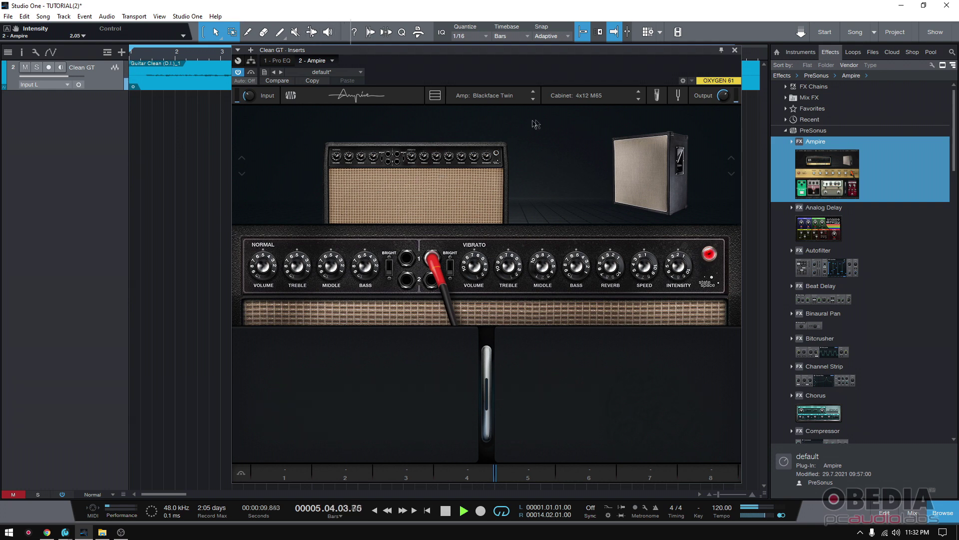
pyautogui.press('space')
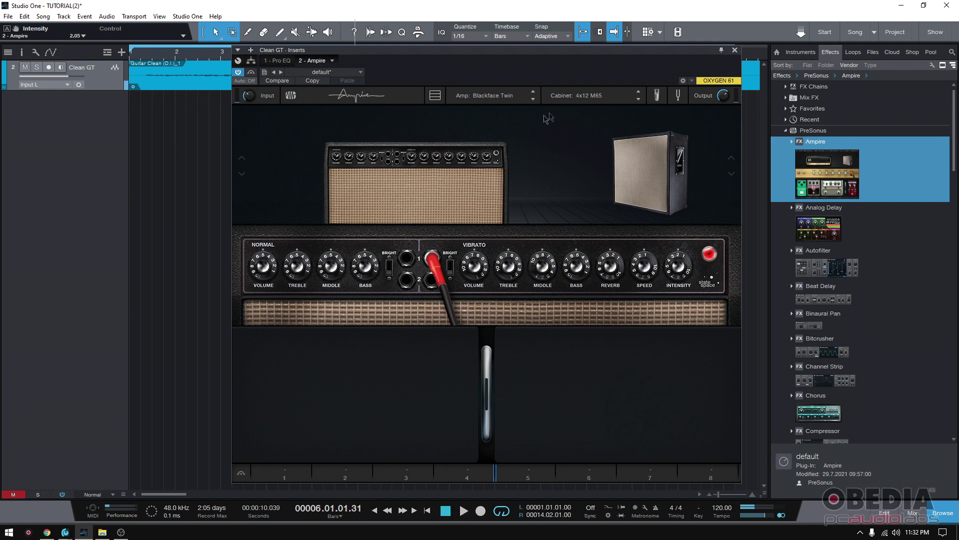
# Step: Use the 2x12 Blackface cabinet, with Vibrato Bass near 9.7 and Speed at 1.54
pyautogui.click(573, 100)
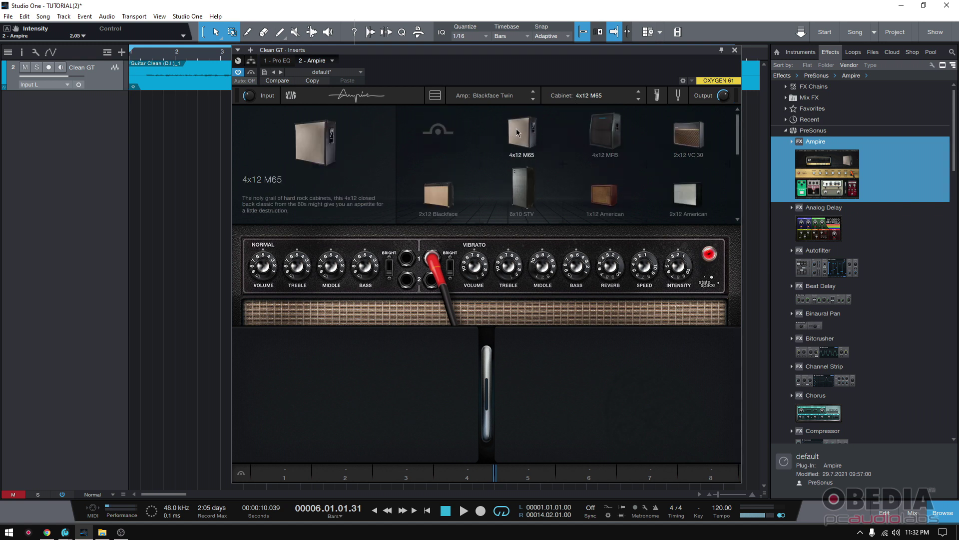
pyautogui.click(441, 201)
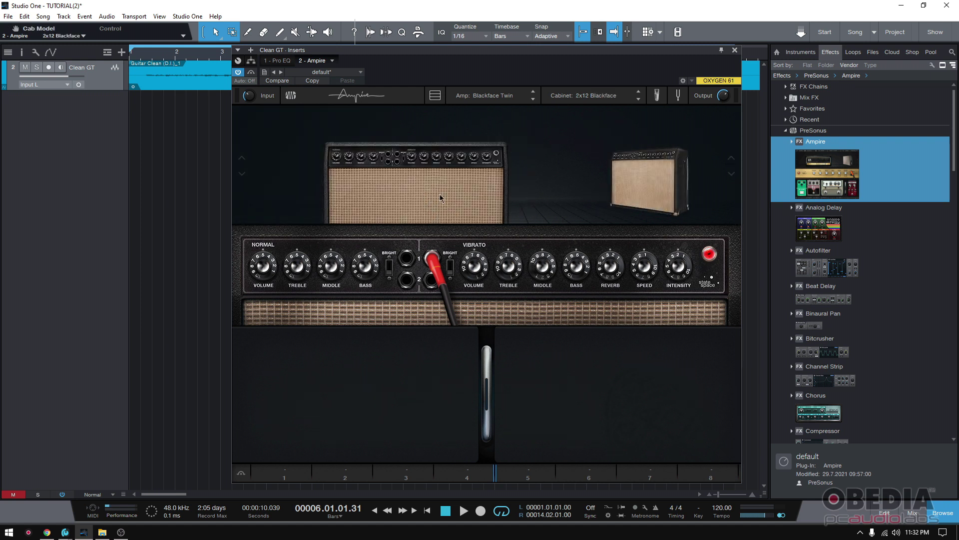
pyautogui.press('space')
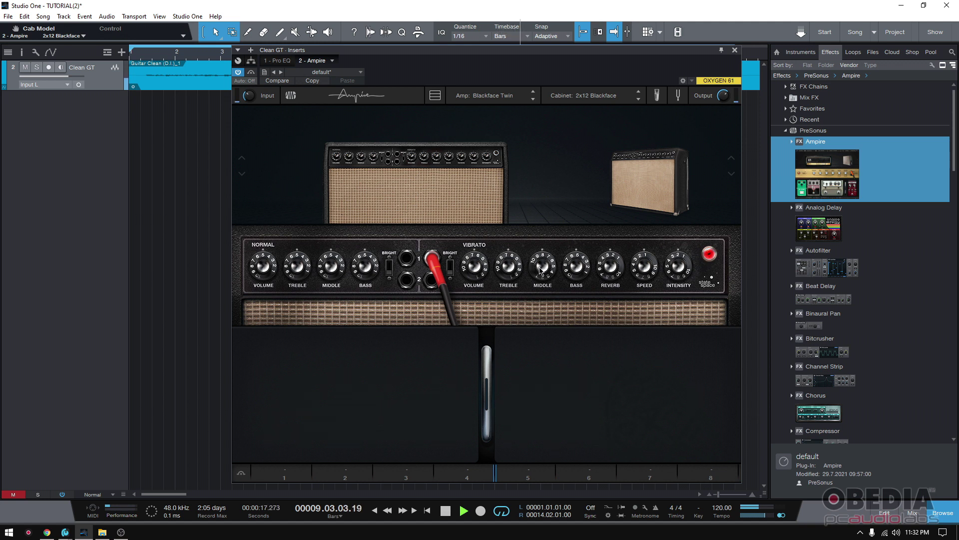
pyautogui.moveTo(576, 267); pyautogui.dragTo(542, 278)
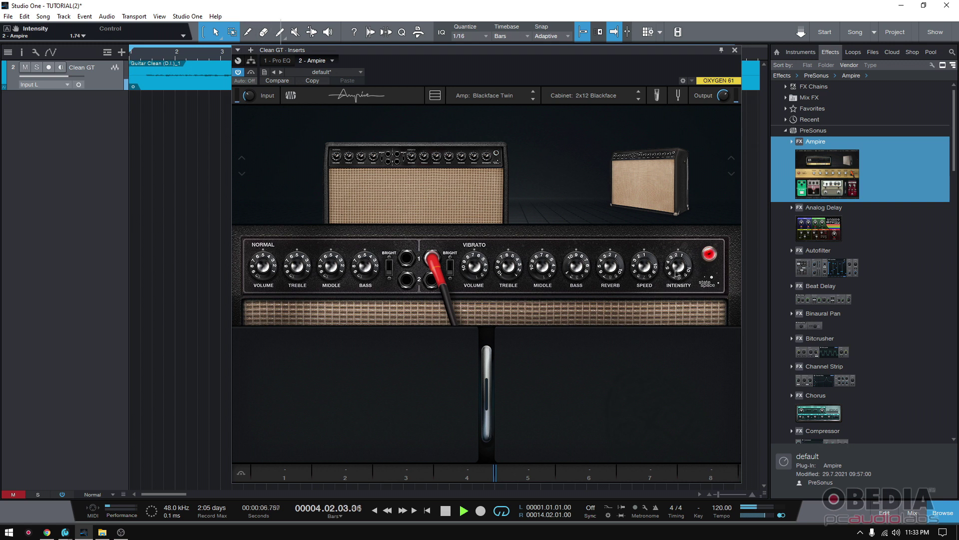
pyautogui.moveTo(646, 273); pyautogui.dragTo(643, 258)
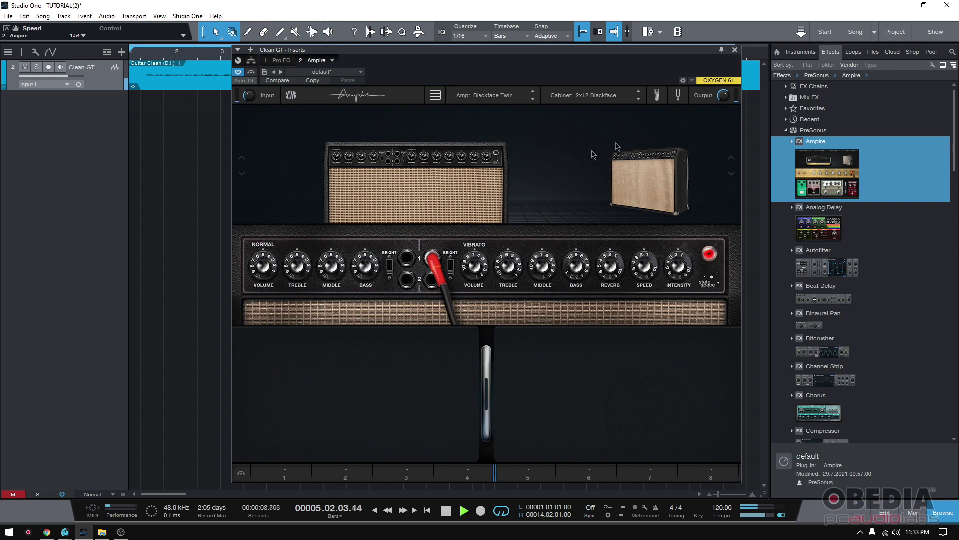
# Step: Unlink the cabinet mics and blend Mic B at 100%, Mic C about 31%, Mic A at 0%
pyautogui.click(658, 96)
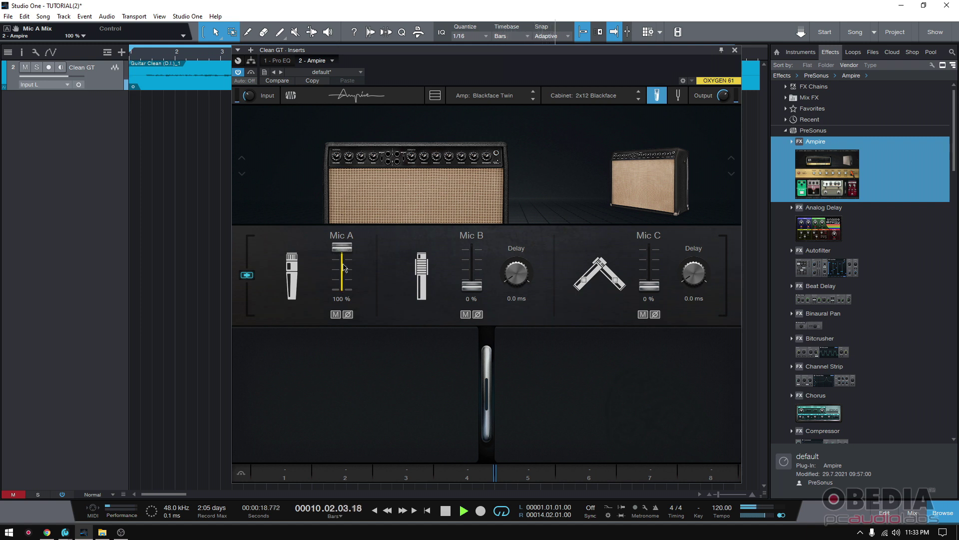
pyautogui.moveTo(472, 289); pyautogui.dragTo(474, 223)
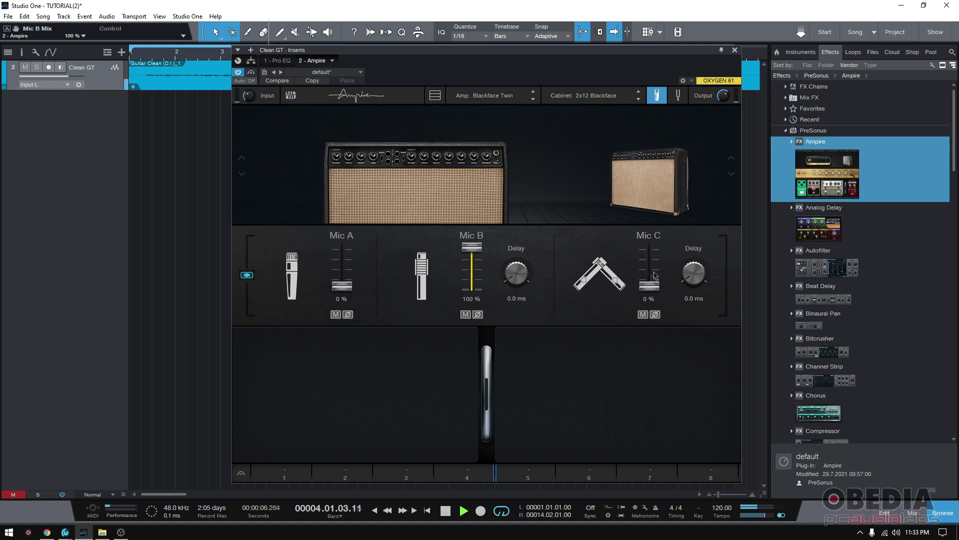
pyautogui.moveTo(648, 289)
pyautogui.mouseDown()
pyautogui.moveTo(648, 276)
pyautogui.moveTo(648, 287)
pyautogui.mouseUp()
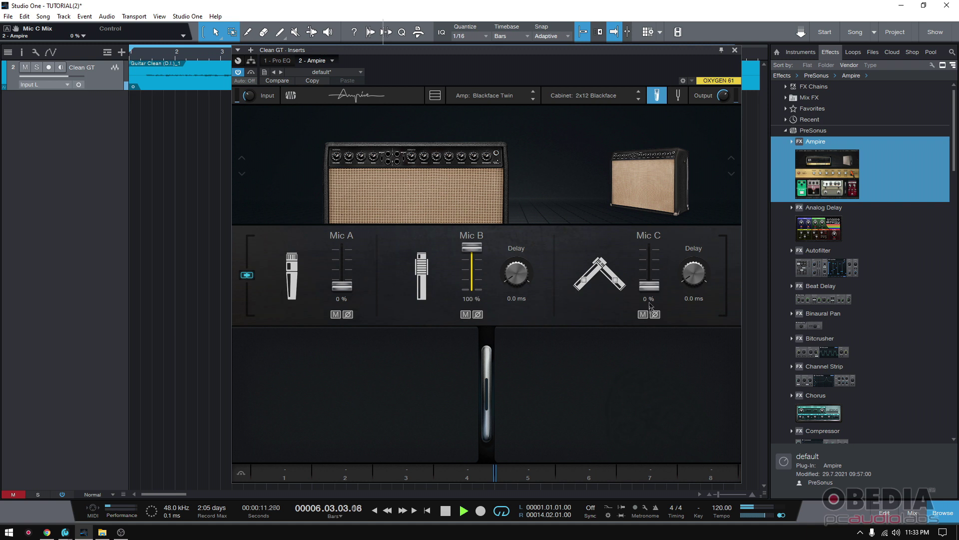
pyautogui.click(247, 275)
pyautogui.moveTo(648, 287)
pyautogui.mouseDown()
pyautogui.moveTo(650, 245)
pyautogui.moveTo(650, 277)
pyautogui.mouseUp()
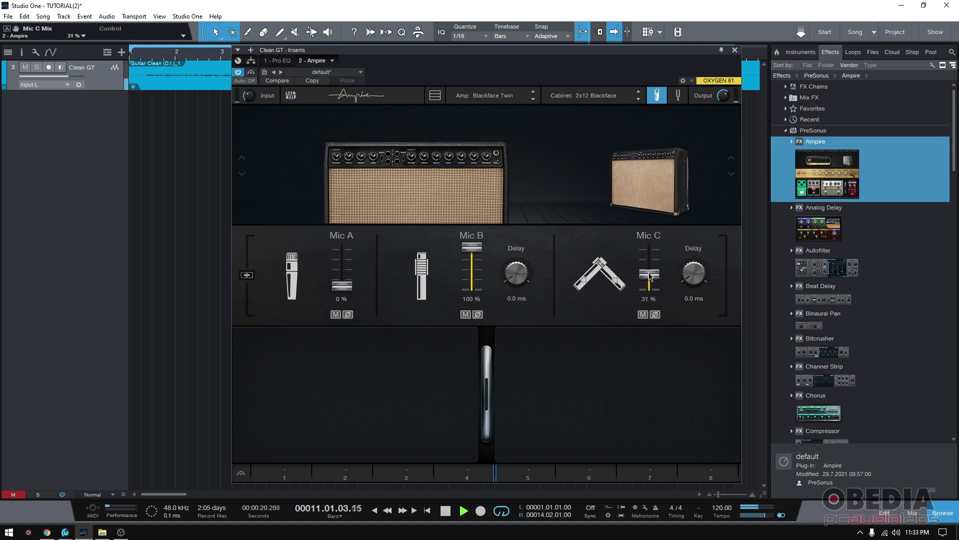
pyautogui.click(496, 96)
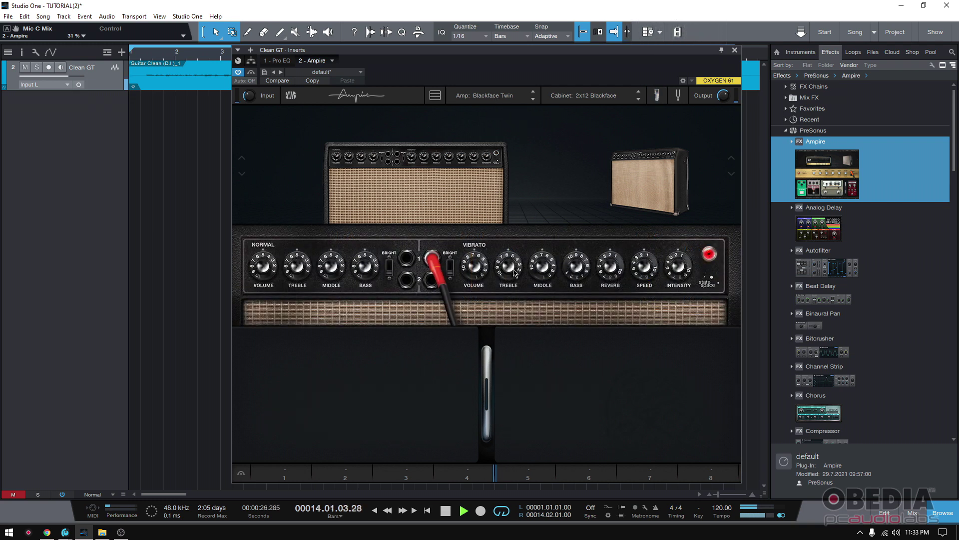
# Step: Set Vibrato Treble to about 8.7 and lower Vibrato Bass to around 7
pyautogui.moveTo(515, 272); pyautogui.dragTo(507, 250)
pyautogui.moveTo(572, 258); pyautogui.dragTo(571, 283)
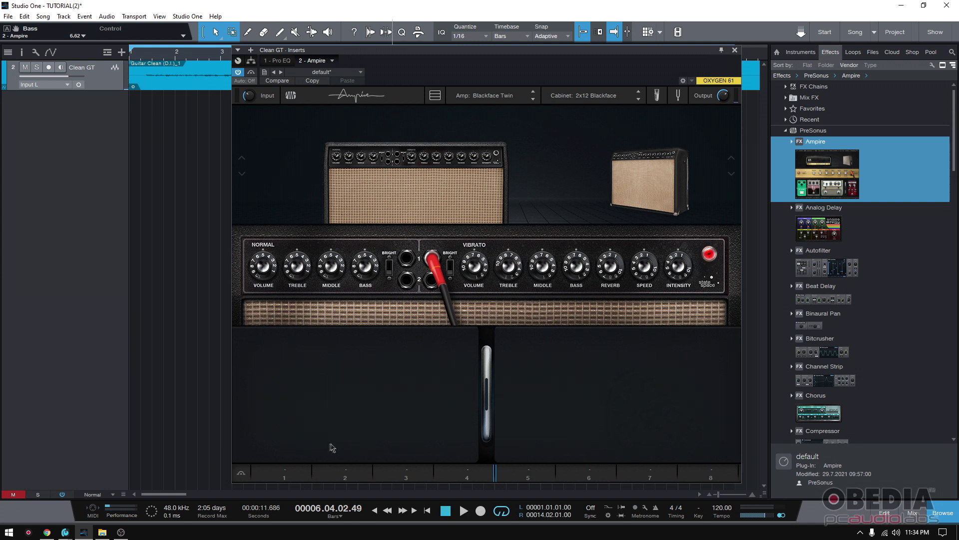
pyautogui.click(306, 471)
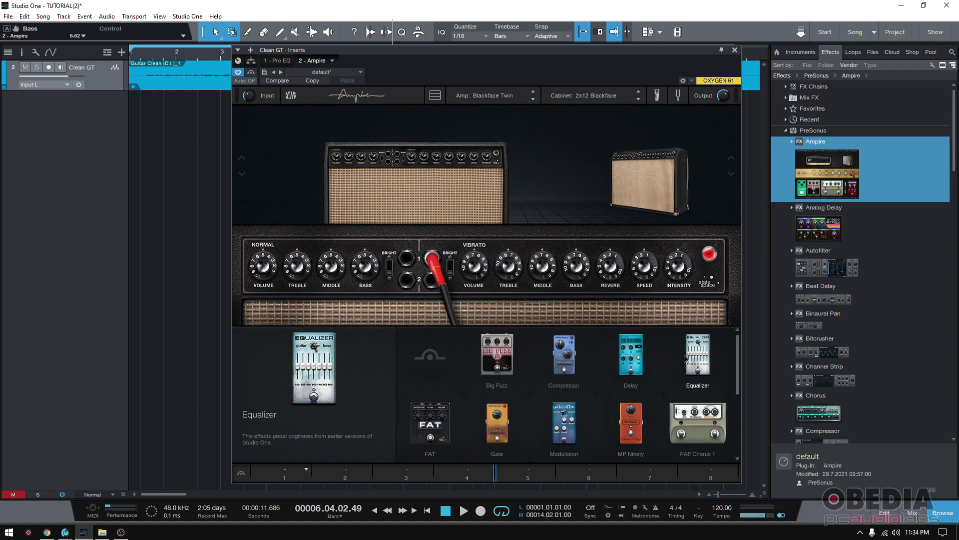
# Step: Load a guitar-range Equalizer pedal in slot 1, cutting 100/200 and boosting 3K2/6K4 (about 2.87 dB)
pyautogui.click(704, 351)
pyautogui.press('space')
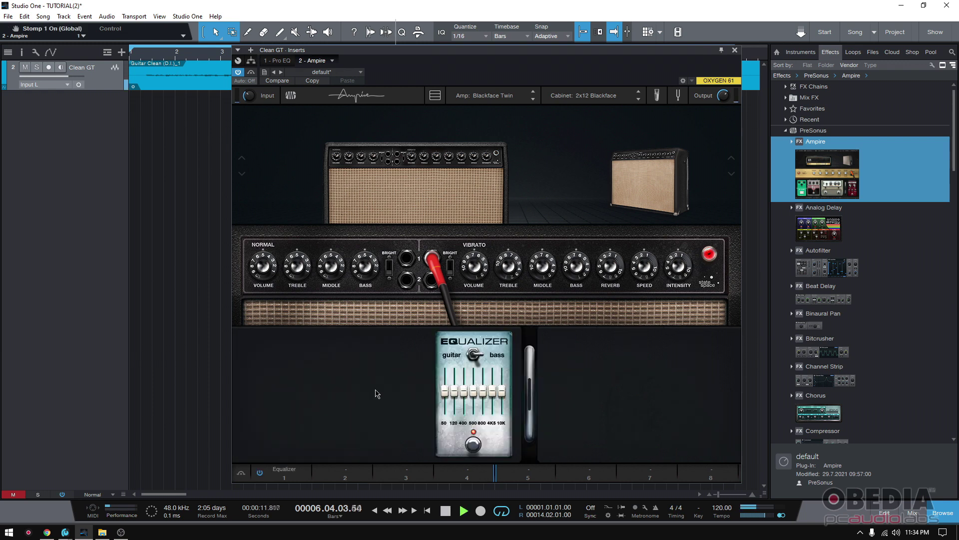
pyautogui.click(473, 355)
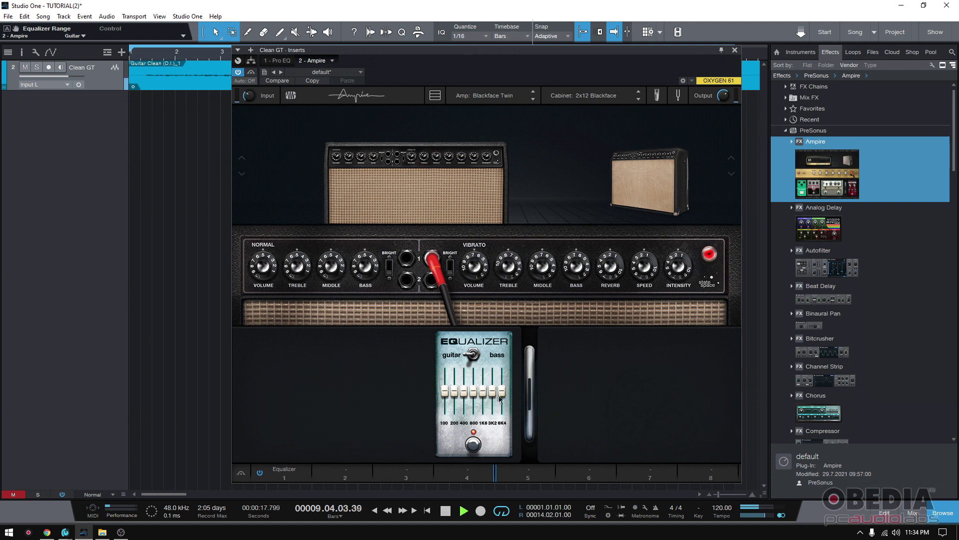
pyautogui.moveTo(494, 394)
pyautogui.mouseDown()
pyautogui.moveTo(495, 370)
pyautogui.moveTo(495, 389)
pyautogui.moveTo(503, 391)
pyautogui.mouseUp()
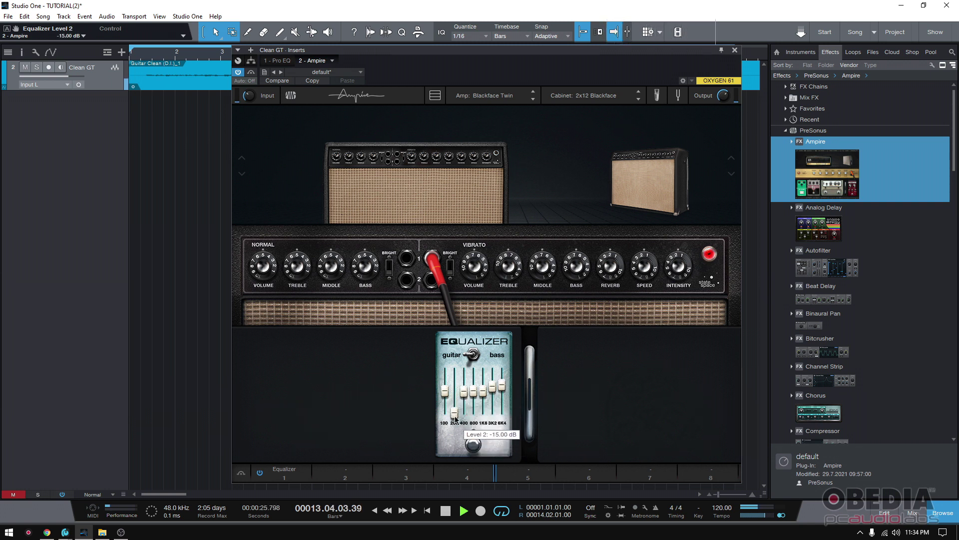
pyautogui.moveTo(443, 395); pyautogui.dragTo(444, 404)
pyautogui.moveTo(454, 392); pyautogui.dragTo(455, 397)
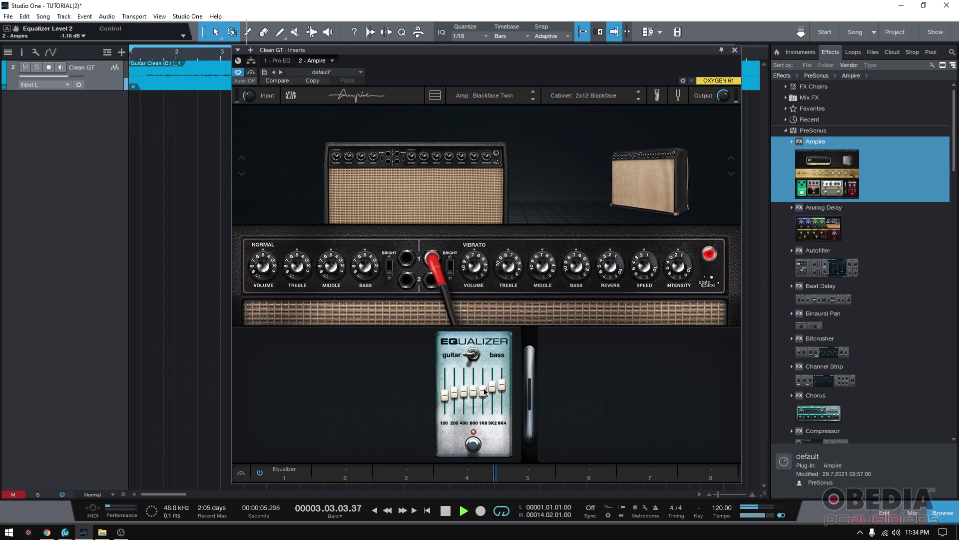
pyautogui.moveTo(502, 385); pyautogui.dragTo(502, 386)
# Step: Load Reverb into slot 2 and Delay into slot 3, then move Delay ahead of Reverb
pyautogui.click(346, 473)
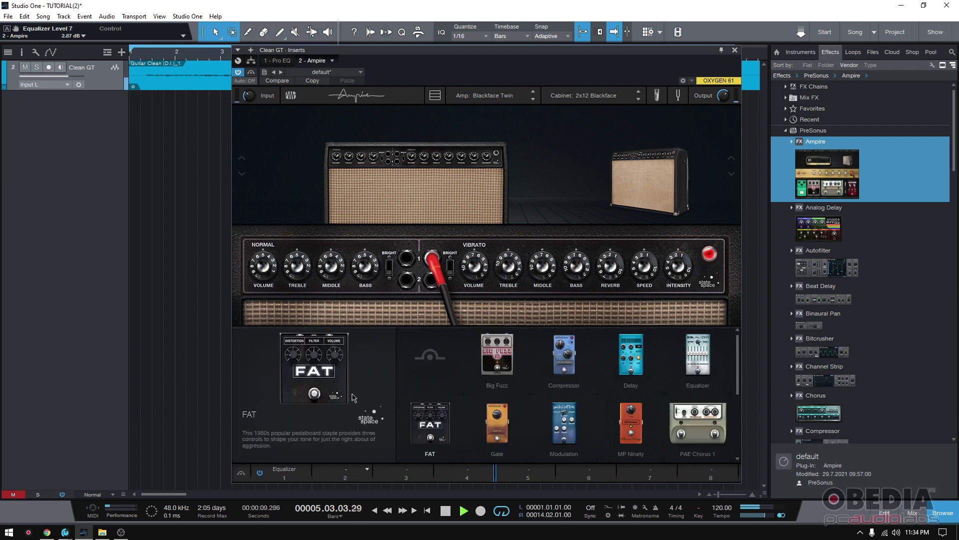
pyautogui.press('space')
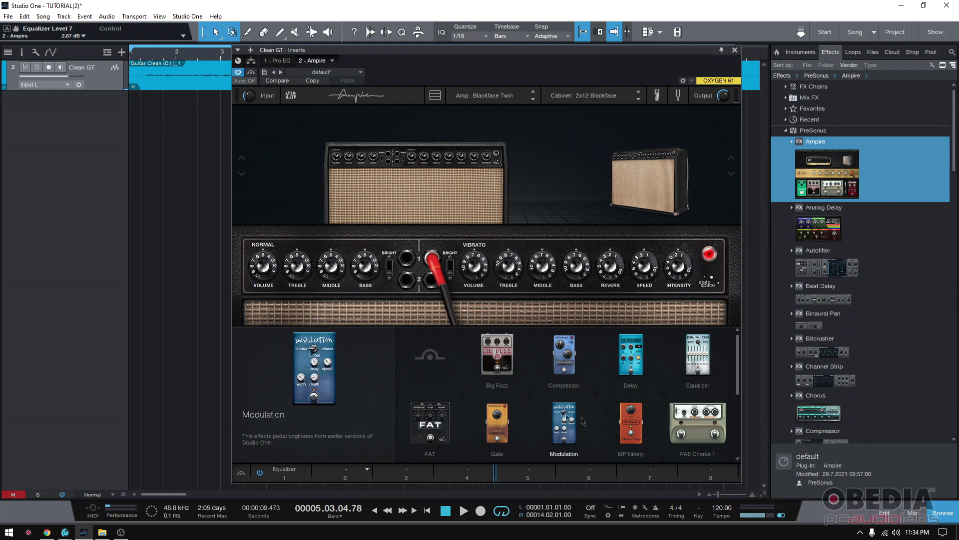
pyautogui.scroll(-3, 560, 415)
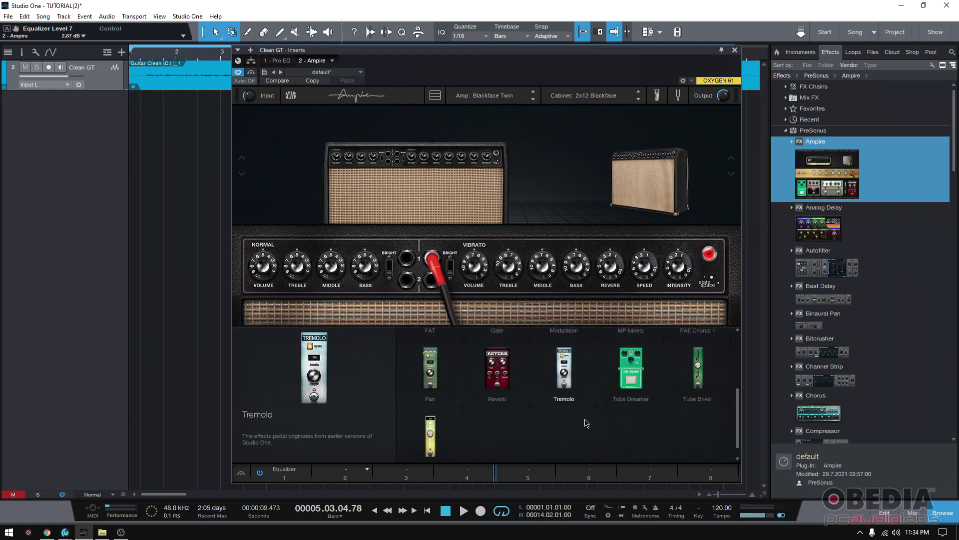
pyautogui.scroll(3, 586, 423)
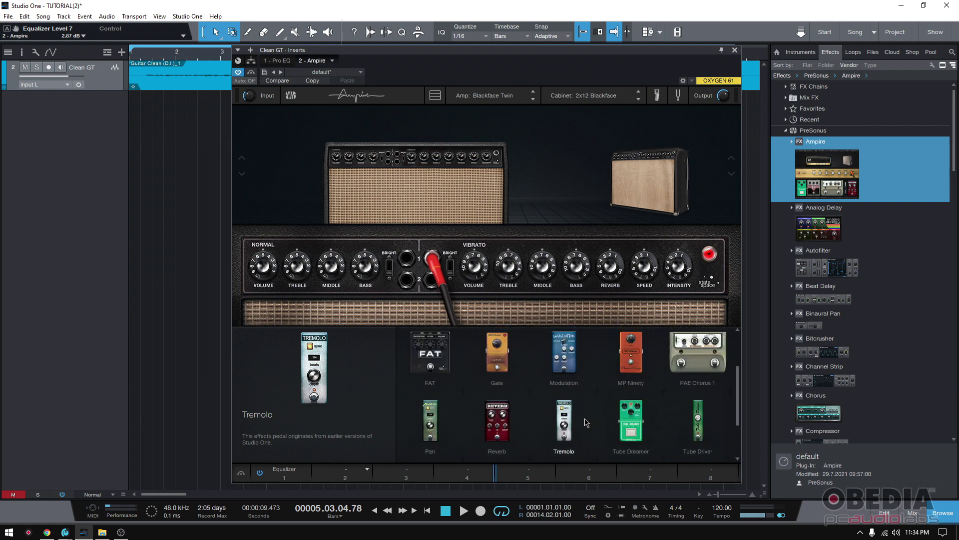
pyautogui.scroll(-1, 586, 423)
pyautogui.click(496, 363)
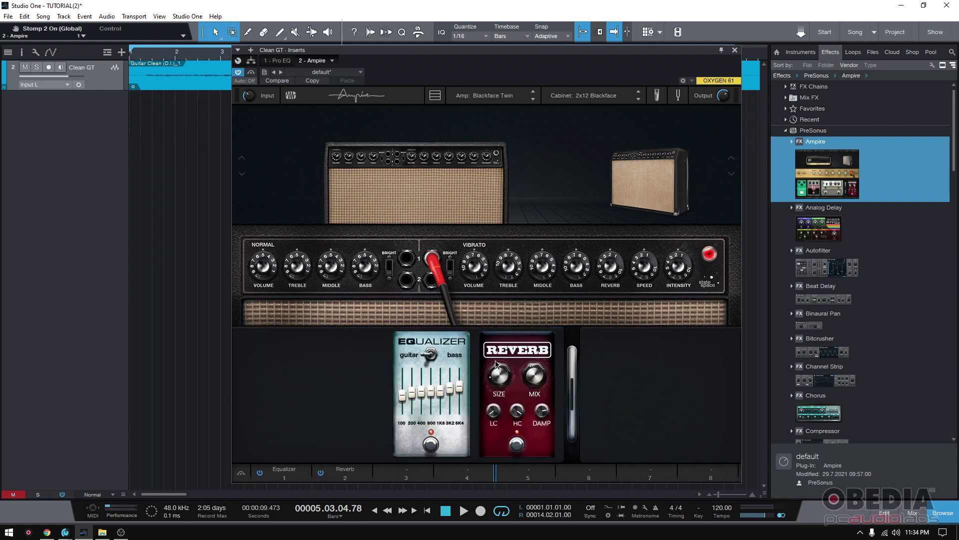
pyautogui.click(417, 481)
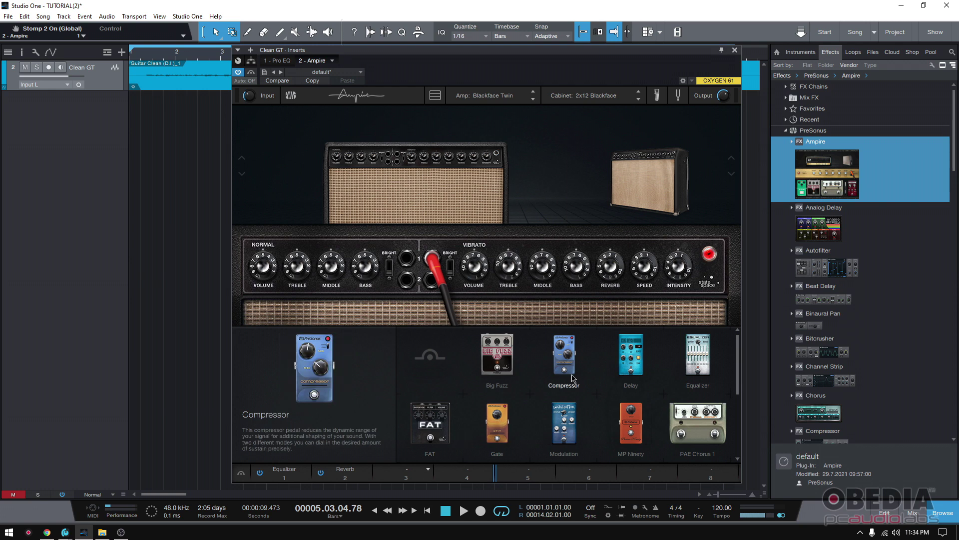
pyautogui.click(587, 447)
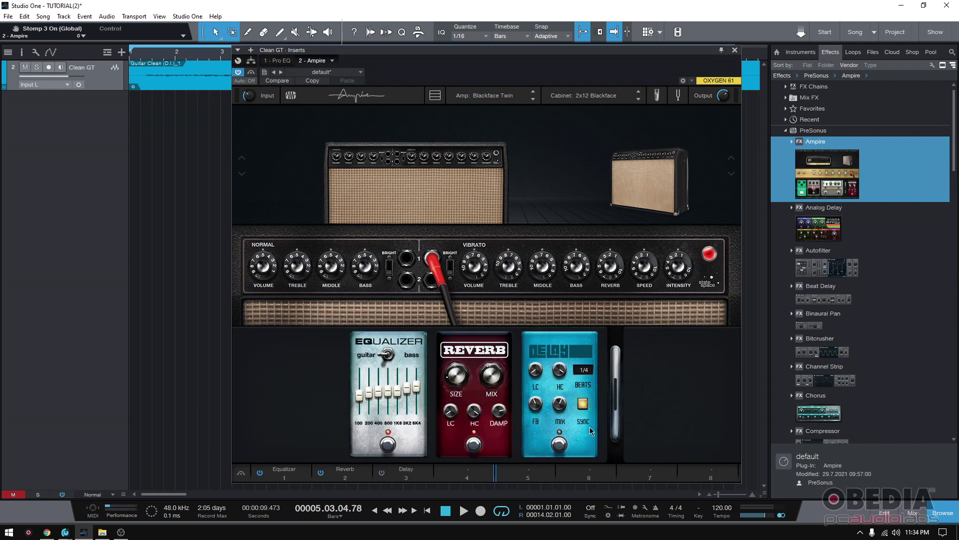
pyautogui.moveTo(590, 427); pyautogui.dragTo(438, 418)
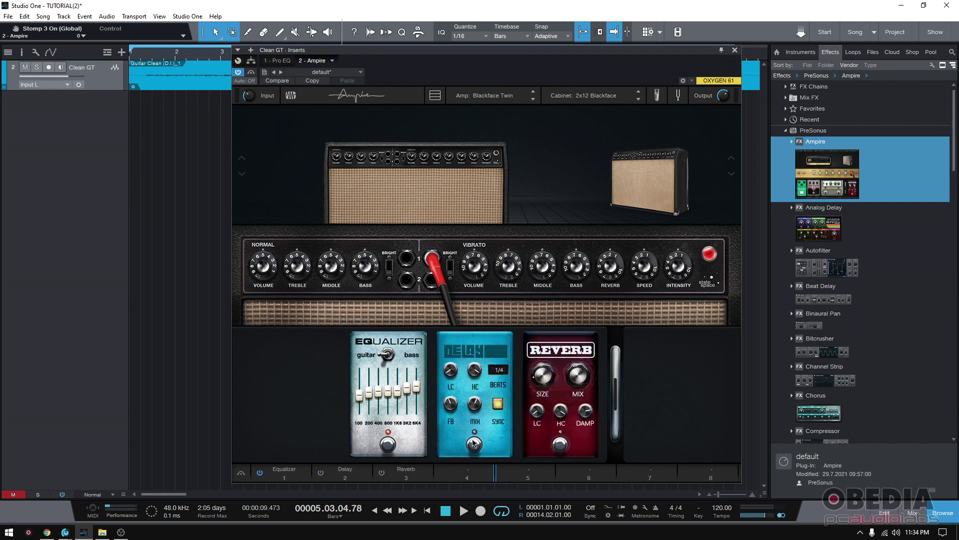
# Step: Turn off the Delay pedal's tempo sync and set its speed to 265 ms
pyautogui.click(499, 371)
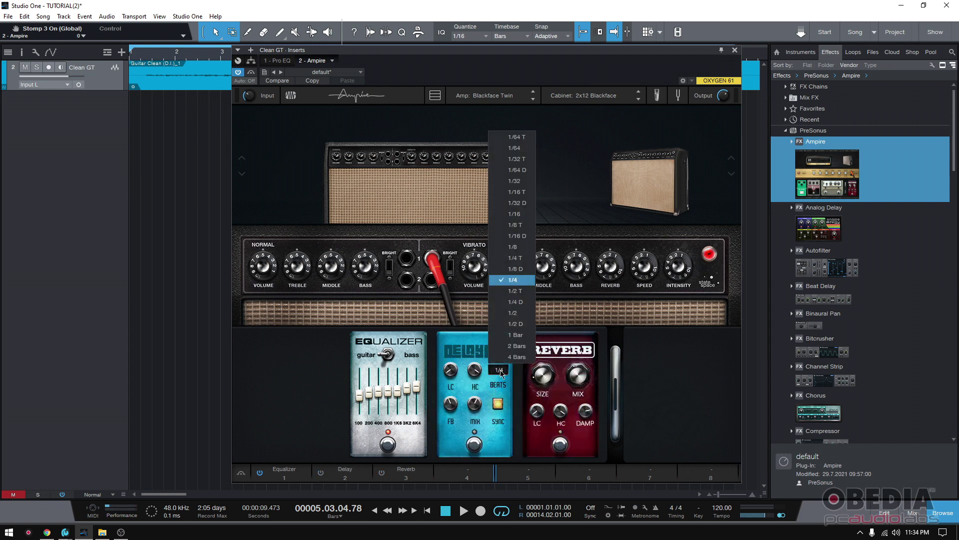
pyautogui.click(497, 369)
pyautogui.click(497, 372)
pyautogui.click(497, 372)
pyautogui.click(498, 404)
pyautogui.moveTo(497, 372)
pyautogui.mouseDown()
pyautogui.moveTo(498, 383)
pyautogui.moveTo(500, 376)
pyautogui.mouseUp()
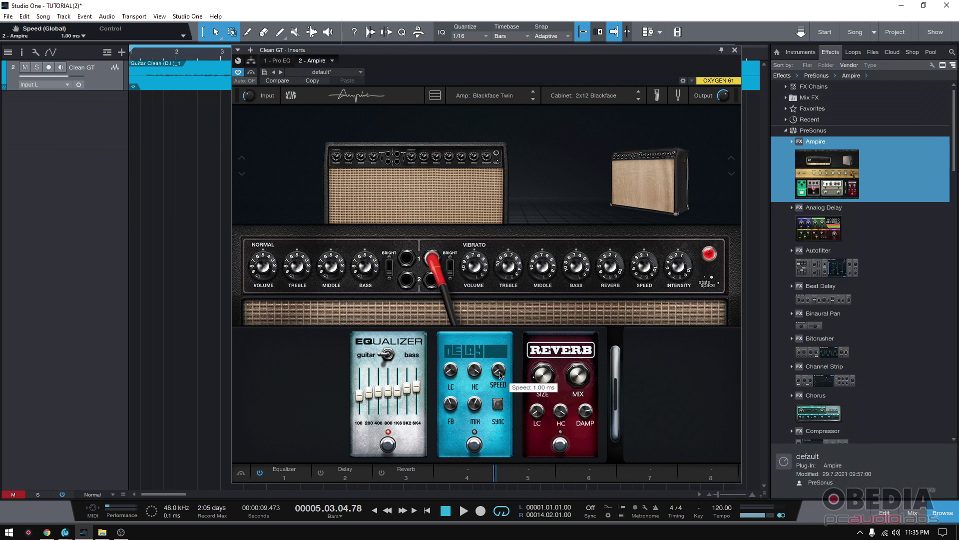
pyautogui.press('space')
# Step: Dial the Delay to 16% feedback, 23% mix and a 136 ms speed while listening
pyautogui.moveTo(474, 403)
pyautogui.mouseDown()
pyautogui.moveTo(472, 413)
pyautogui.moveTo(479, 356)
pyautogui.moveTo(476, 405)
pyautogui.mouseUp()
pyautogui.moveTo(498, 372)
pyautogui.mouseDown()
pyautogui.moveTo(500, 357)
pyautogui.moveTo(501, 383)
pyautogui.mouseUp()
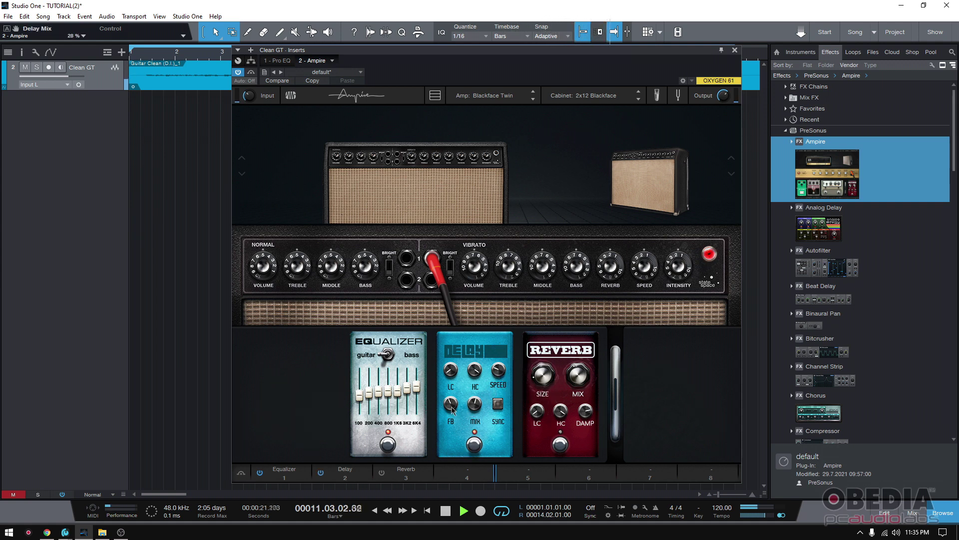
pyautogui.moveTo(451, 405)
pyautogui.mouseDown()
pyautogui.moveTo(455, 433)
pyautogui.moveTo(451, 412)
pyautogui.mouseUp()
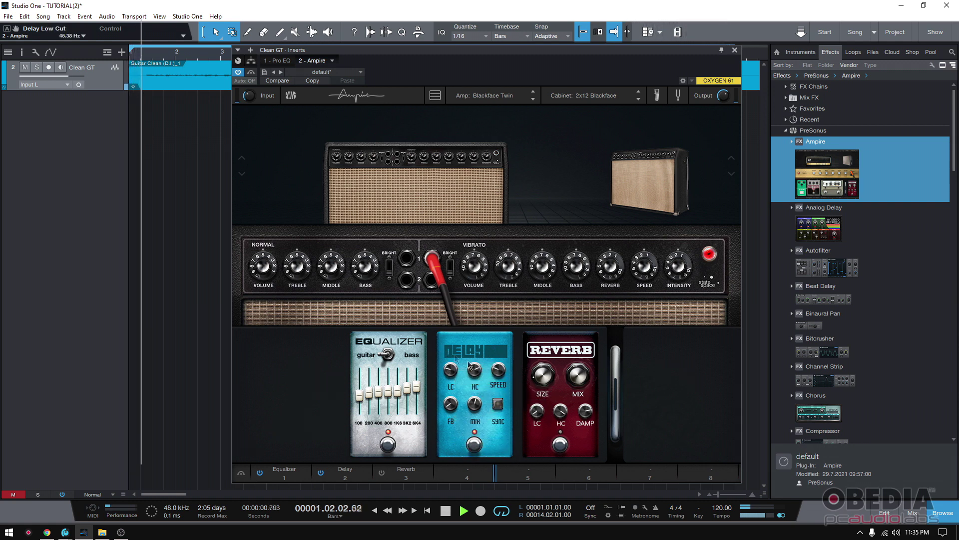
pyautogui.moveTo(475, 405); pyautogui.dragTo(474, 413)
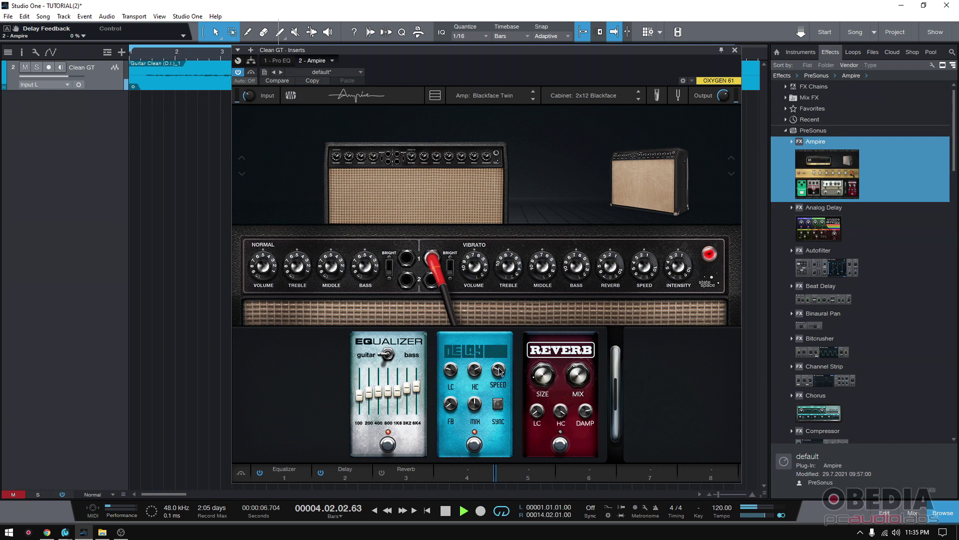
pyautogui.moveTo(499, 372)
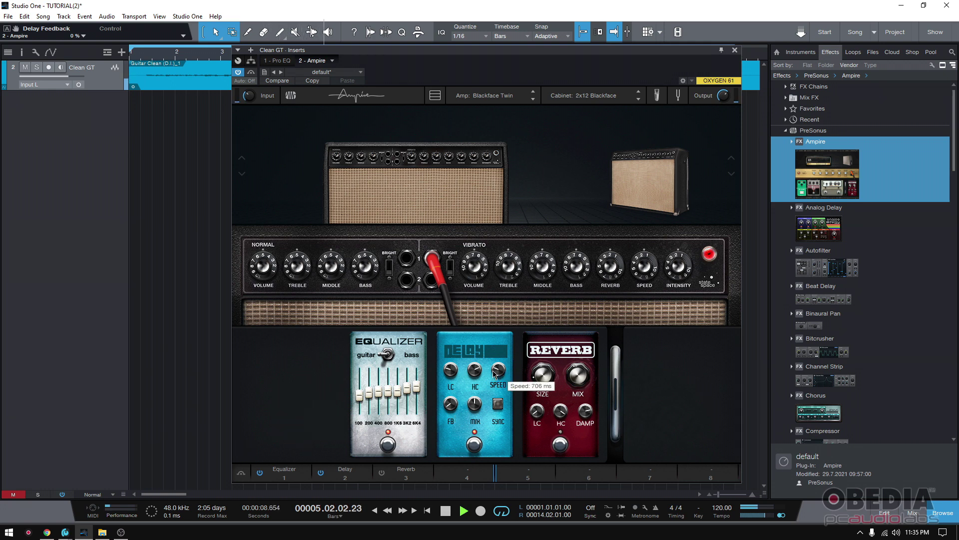
pyautogui.moveTo(498, 374); pyautogui.dragTo(499, 388)
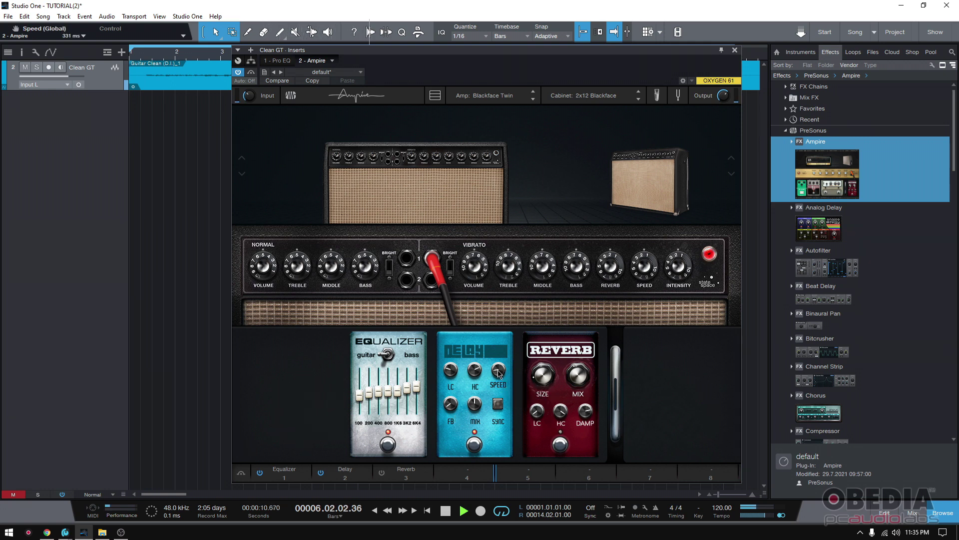
pyautogui.moveTo(498, 373)
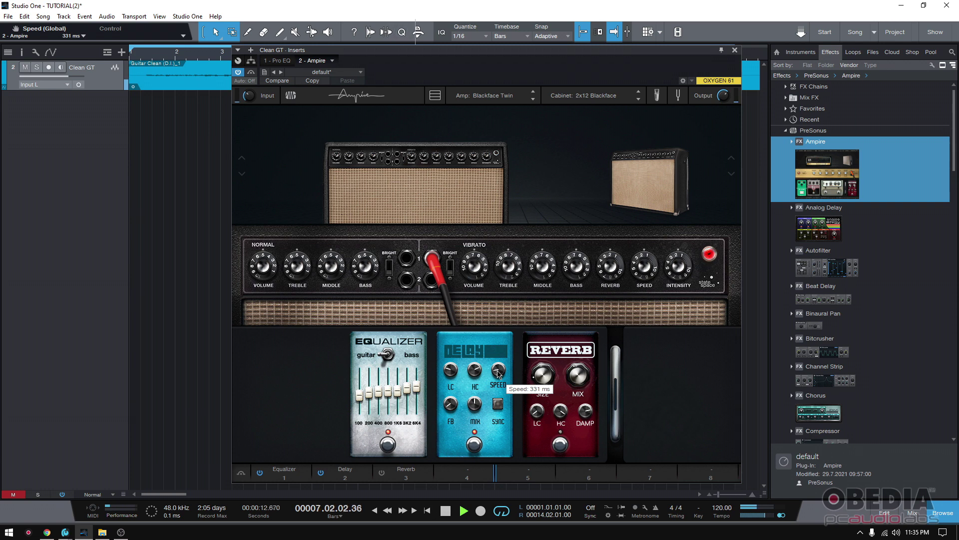
pyautogui.moveTo(498, 374); pyautogui.dragTo(499, 380)
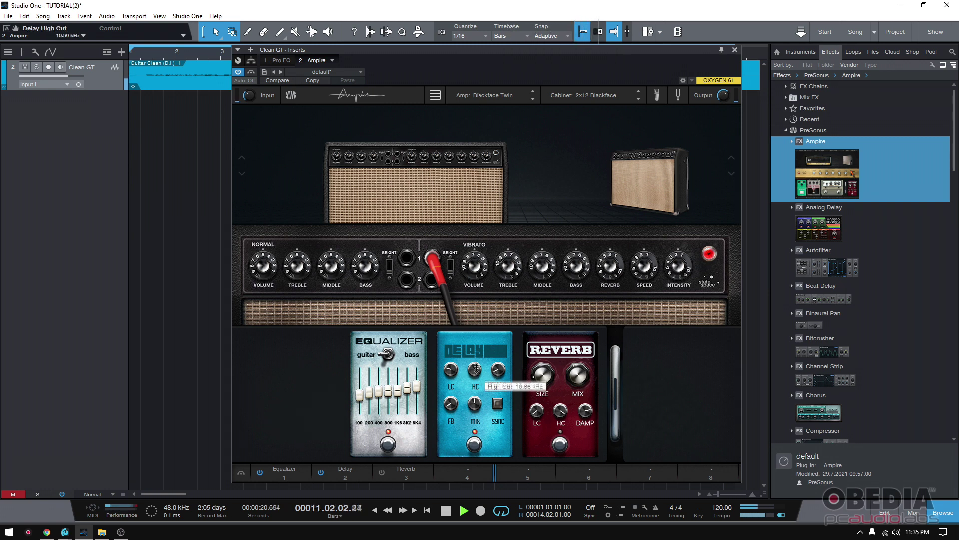
# Step: Audition the Reverb pedal at 16 % size, toggling Reverb and Delay, then open the Reverb pedal's menu
pyautogui.click(561, 444)
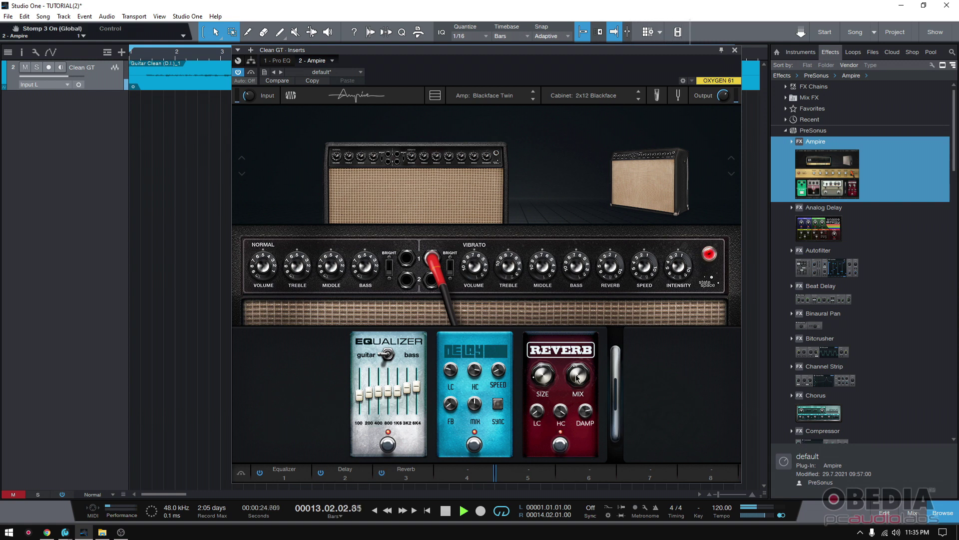
pyautogui.moveTo(550, 378); pyautogui.dragTo(568, 458)
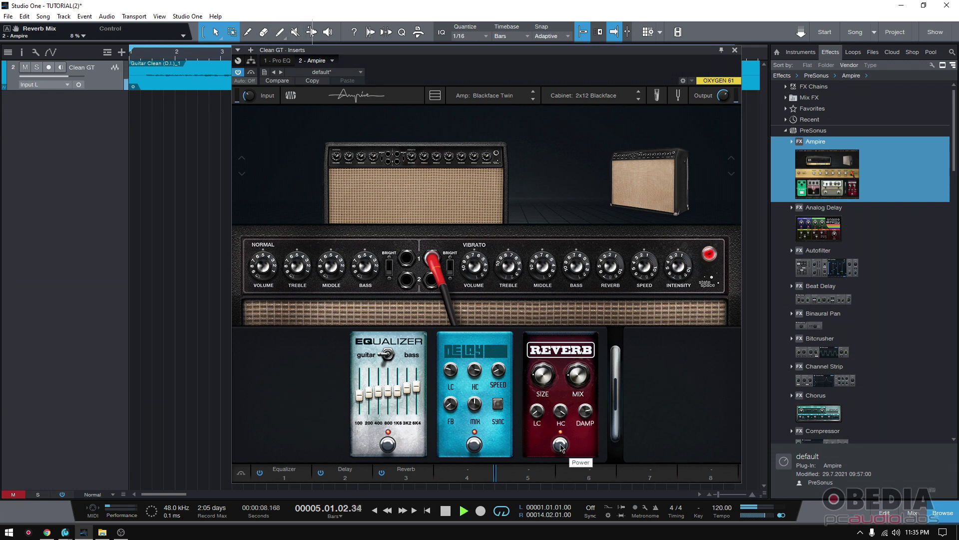
pyautogui.click(560, 444)
pyautogui.click(472, 447)
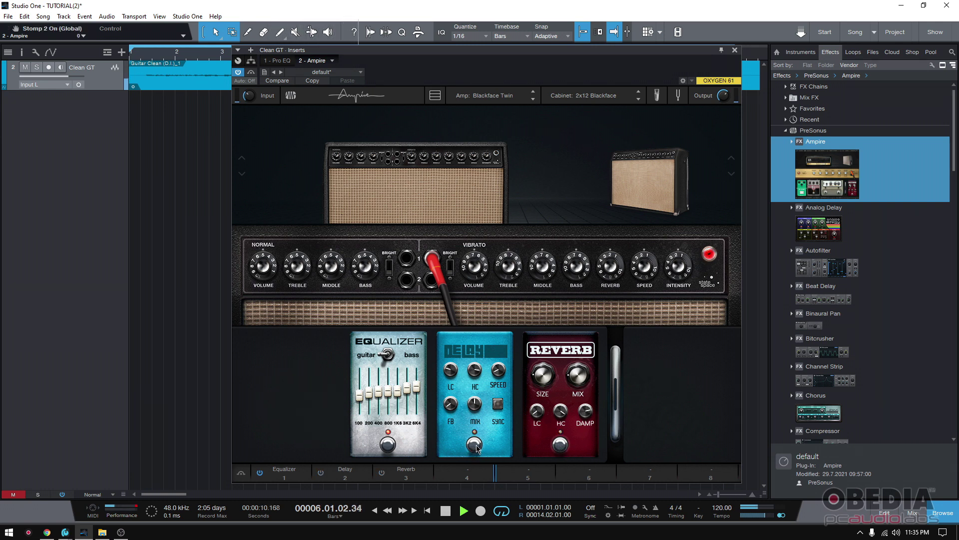
pyautogui.click(561, 444)
pyautogui.click(561, 444)
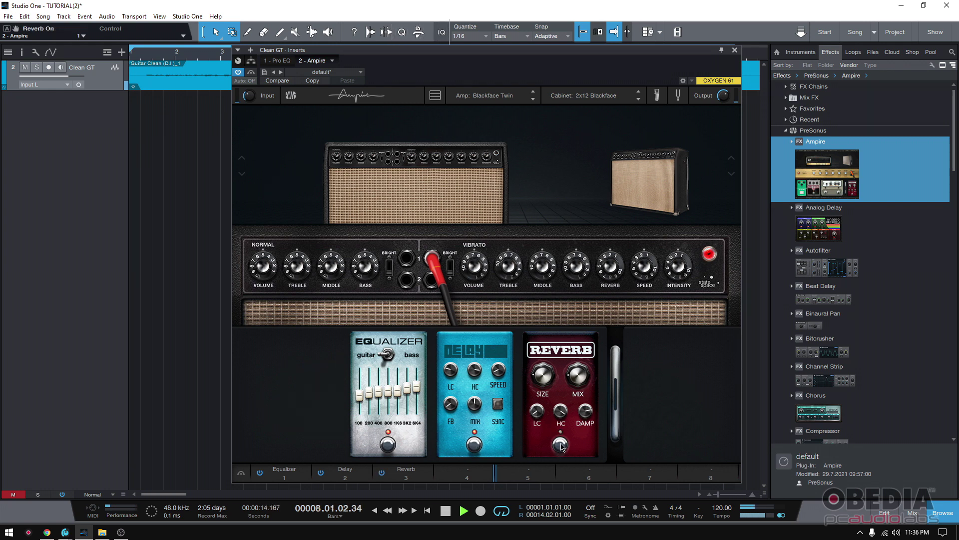
pyautogui.rightClick(575, 428)
# Step: Remove the Reverb stomp, then give the Delay 16.0 ms speed, 20 Hz low cut and a lighter mix
pyautogui.click(608, 432)
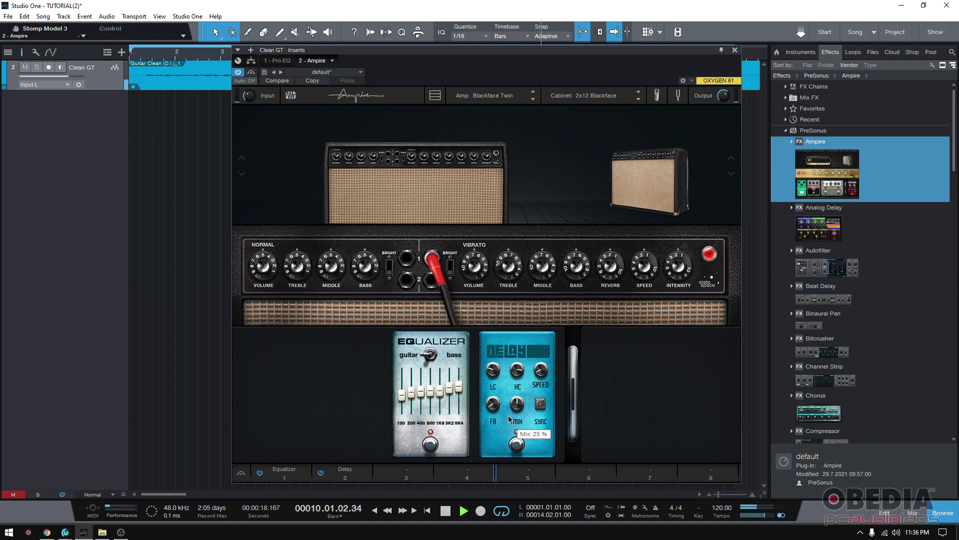
pyautogui.moveTo(544, 366); pyautogui.dragTo(539, 372)
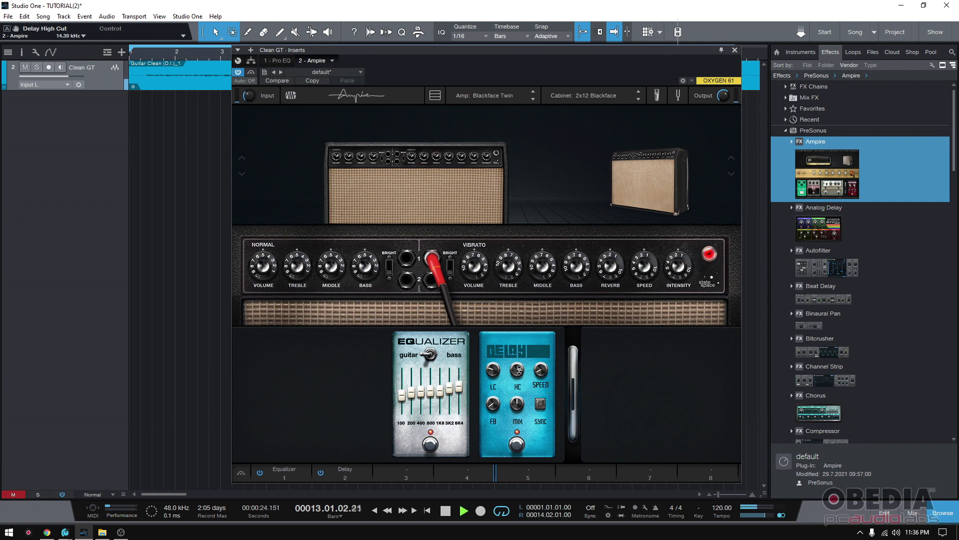
pyautogui.moveTo(484, 370); pyautogui.dragTo(493, 370)
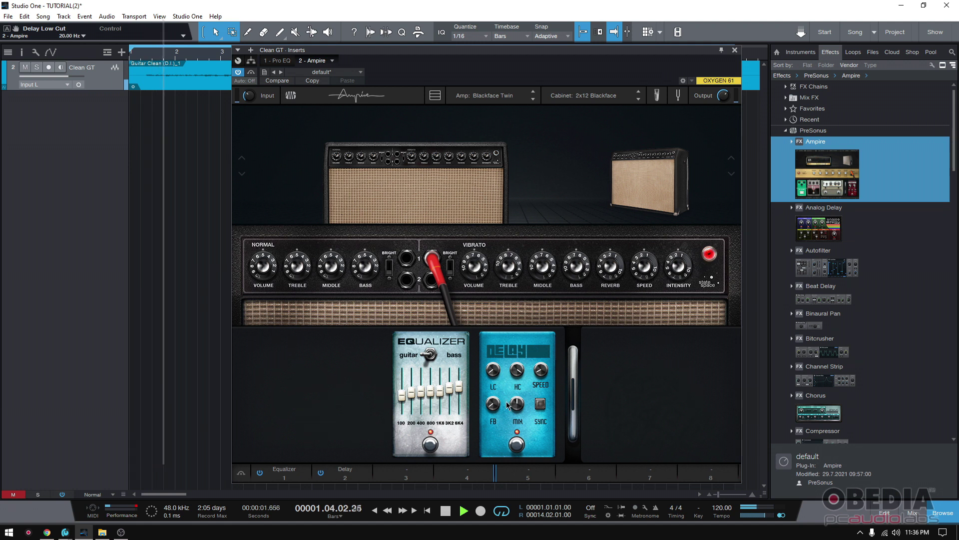
pyautogui.moveTo(517, 404); pyautogui.dragTo(519, 417)
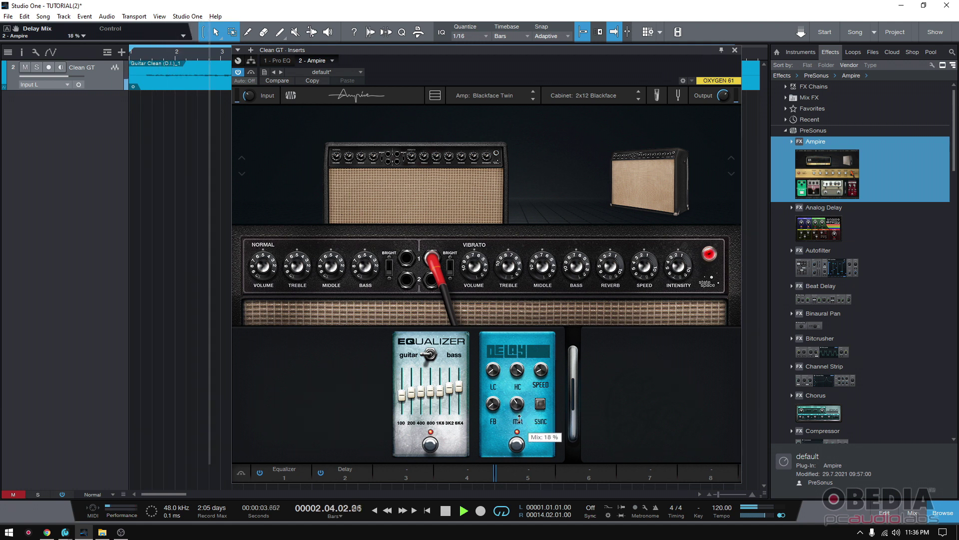
pyautogui.moveTo(519, 417); pyautogui.dragTo(521, 428)
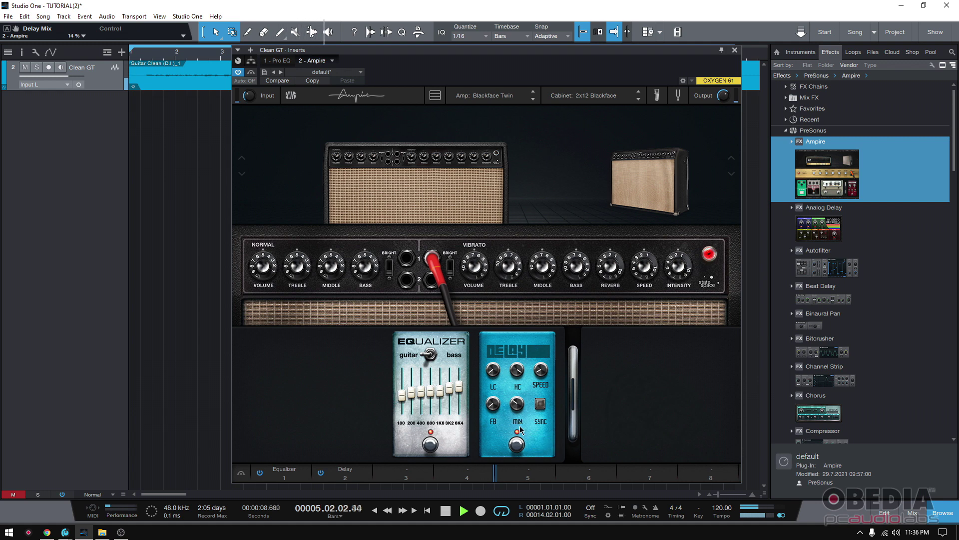
pyautogui.click(406, 473)
pyautogui.scroll(-5, 539, 409)
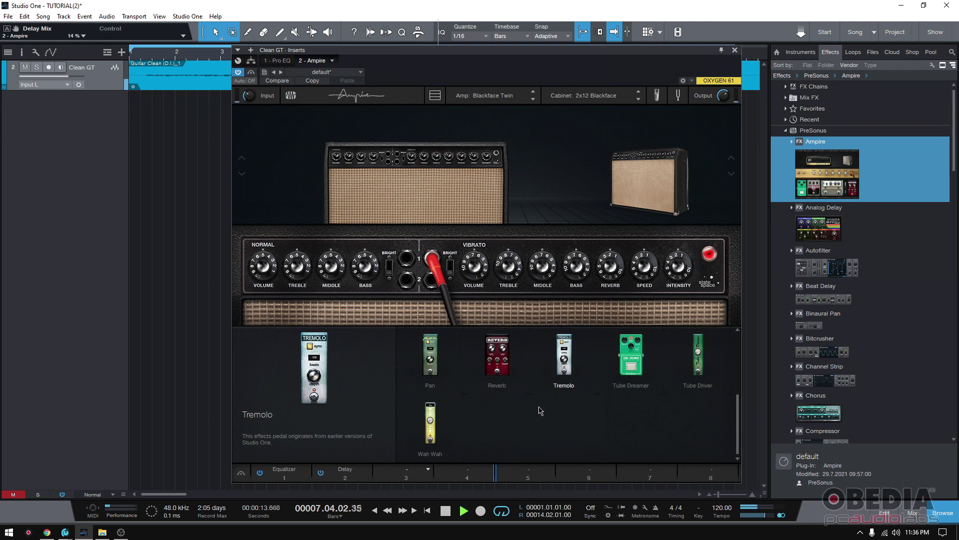
pyautogui.scroll(5, 540, 410)
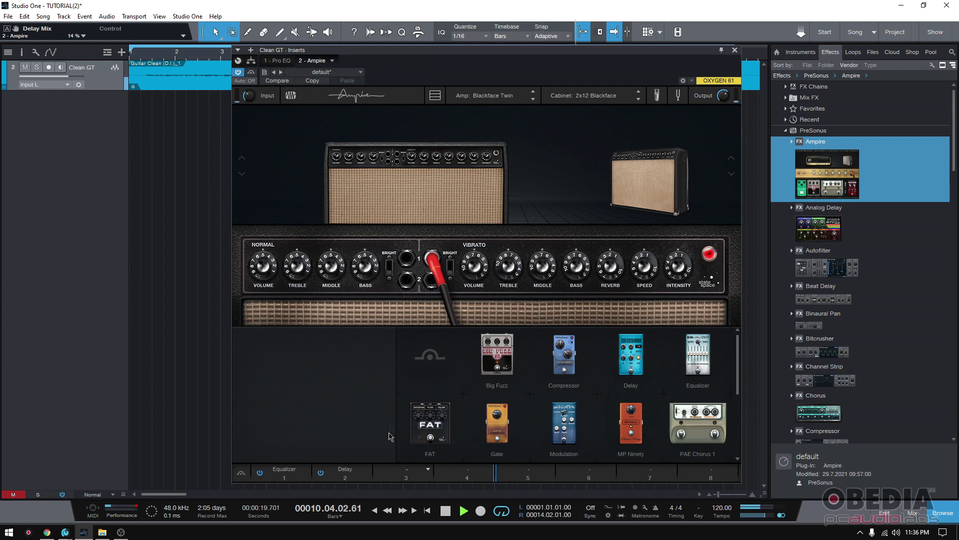
pyautogui.click(355, 432)
pyautogui.press('space')
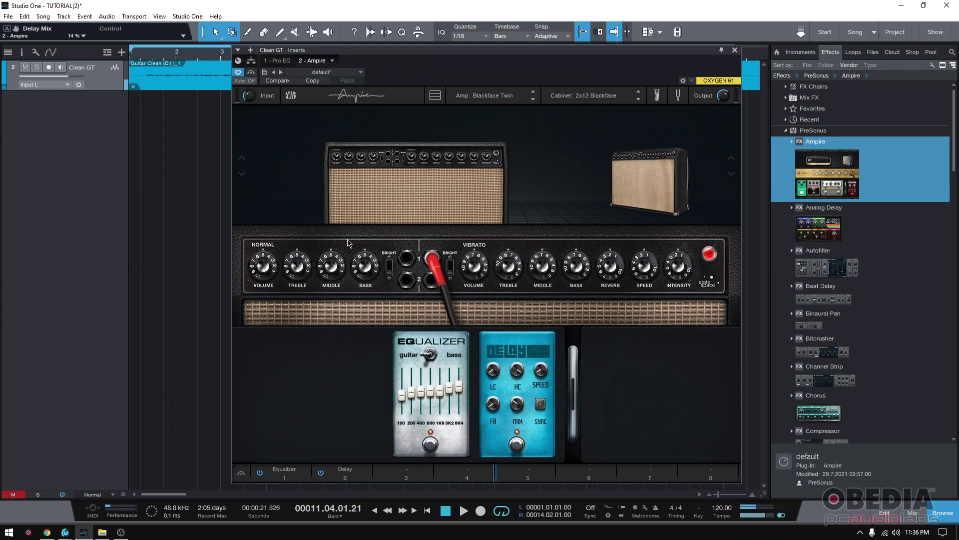
# Step: During playback, bypass and re-enable Ampire against the dry DI, toggle the Delay footswitch, then stop
pyautogui.press('space')
pyautogui.click(239, 73)
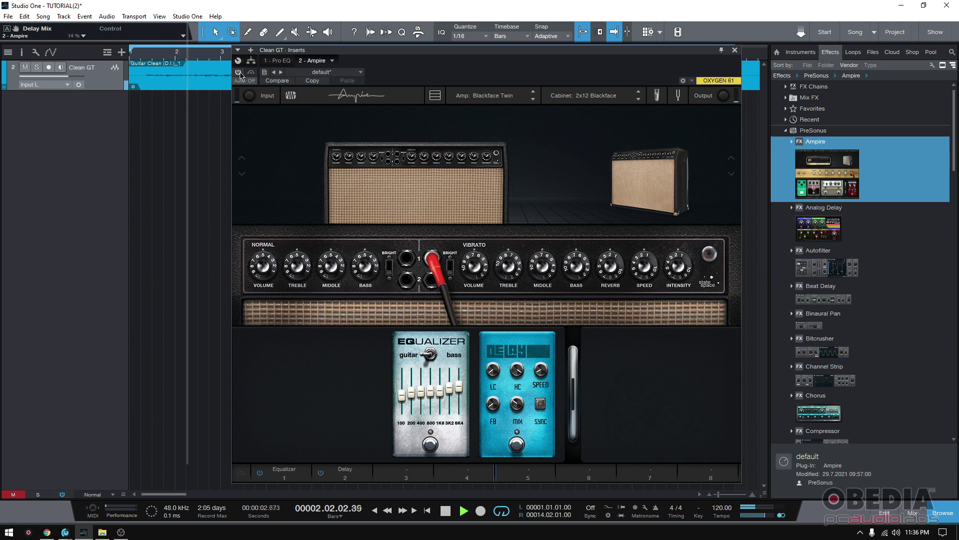
pyautogui.click(239, 73)
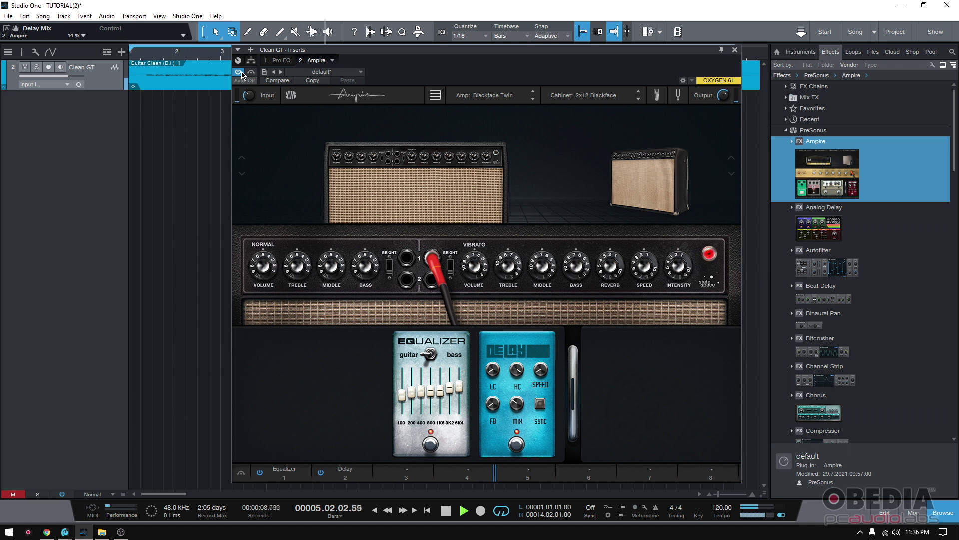
pyautogui.click(519, 446)
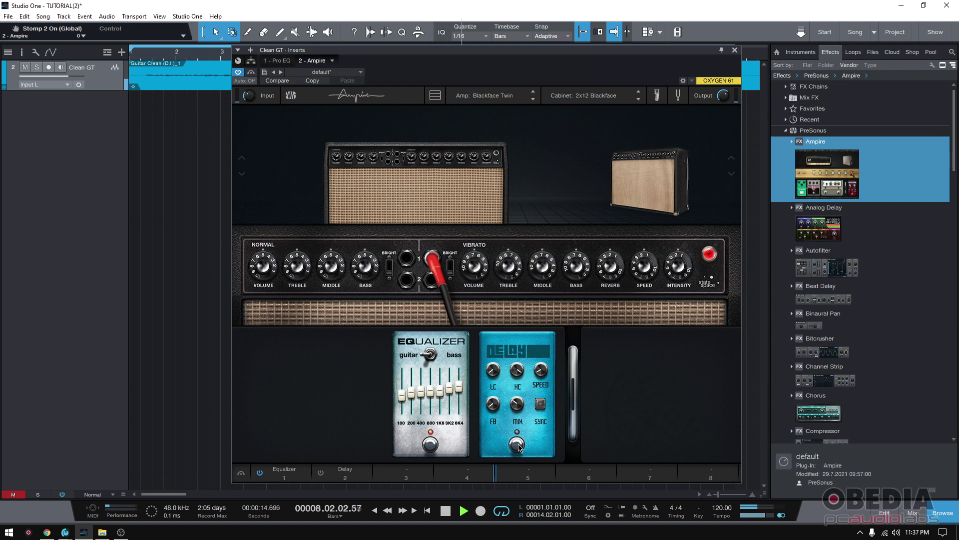
pyautogui.press('space')
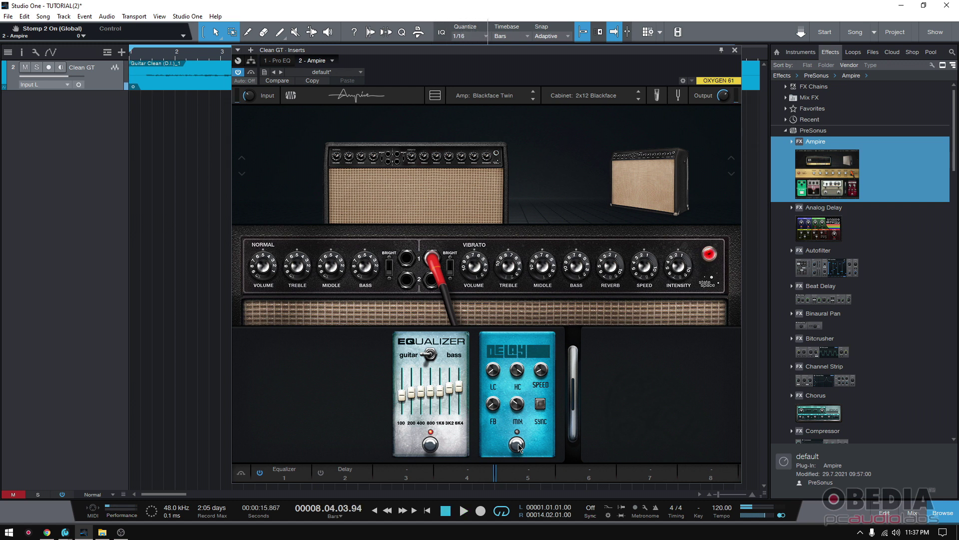